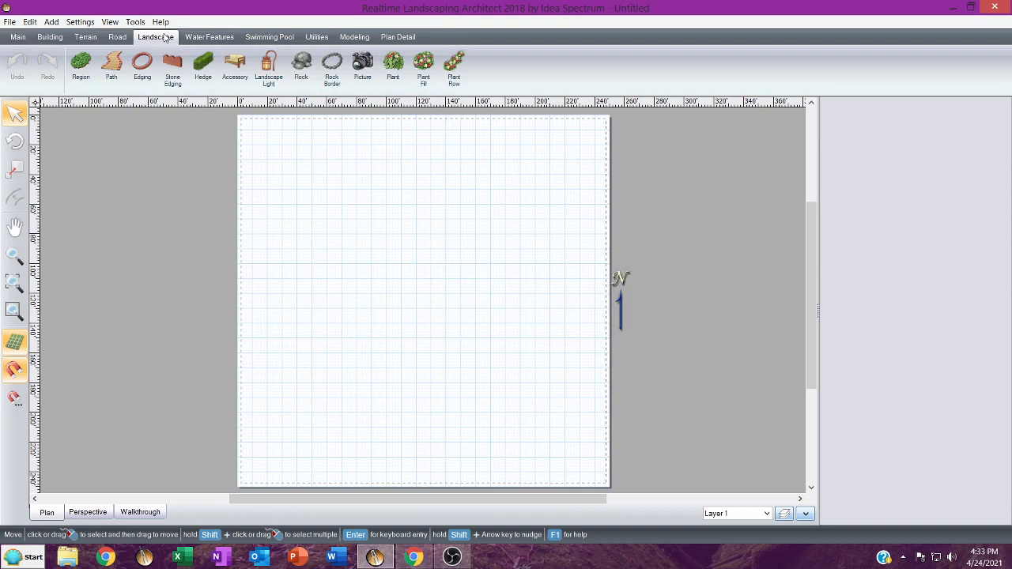
Examine the Custom category of the accessory artwork library, looking through its available models.
click(240, 70)
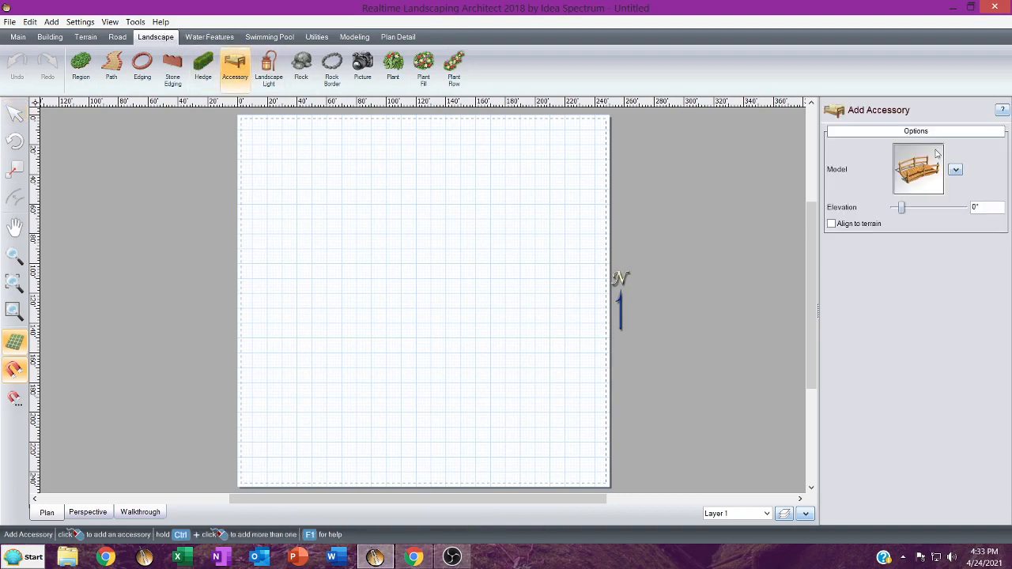
click(929, 173)
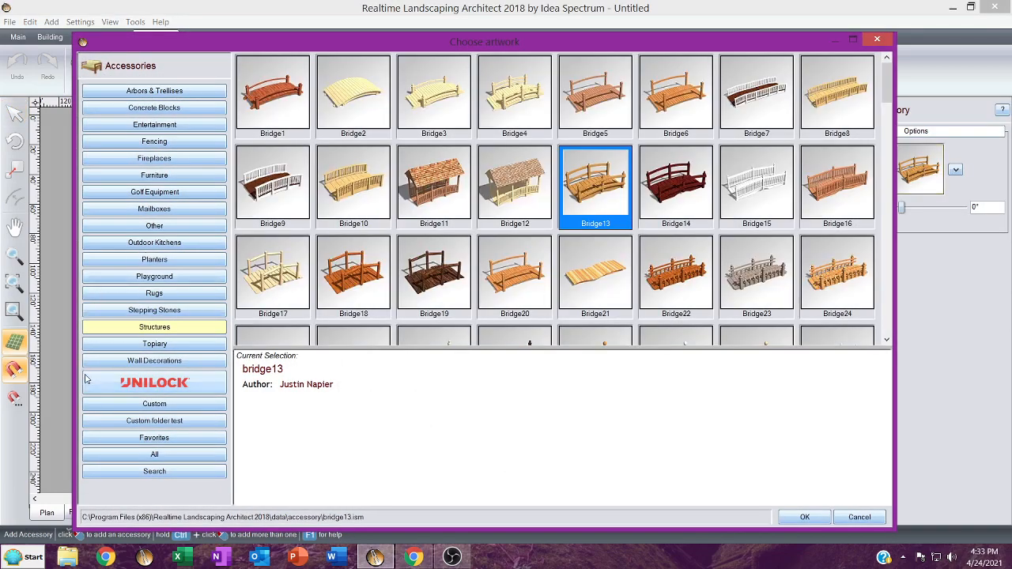
click(168, 405)
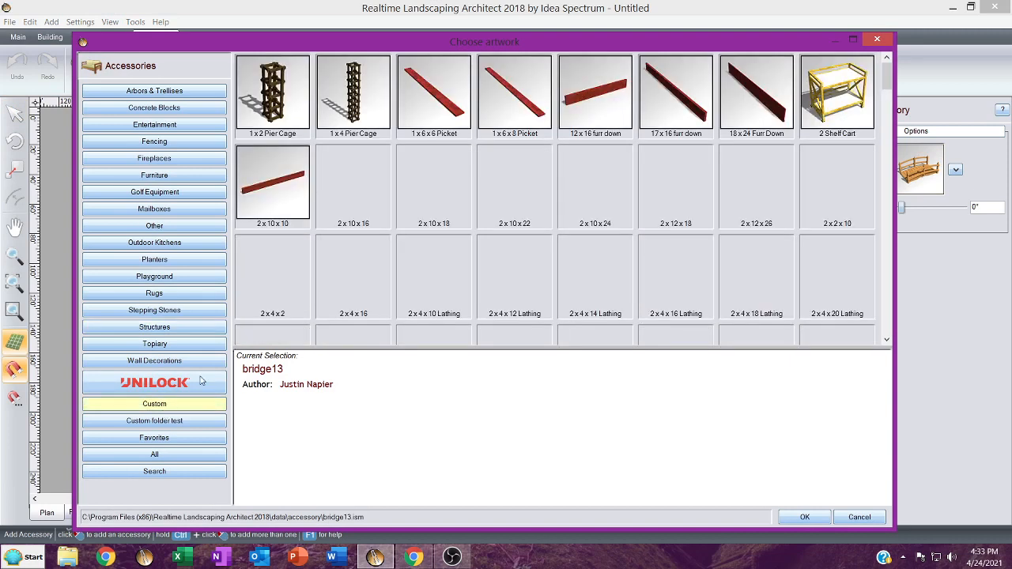
scroll(396, 255, down, 10)
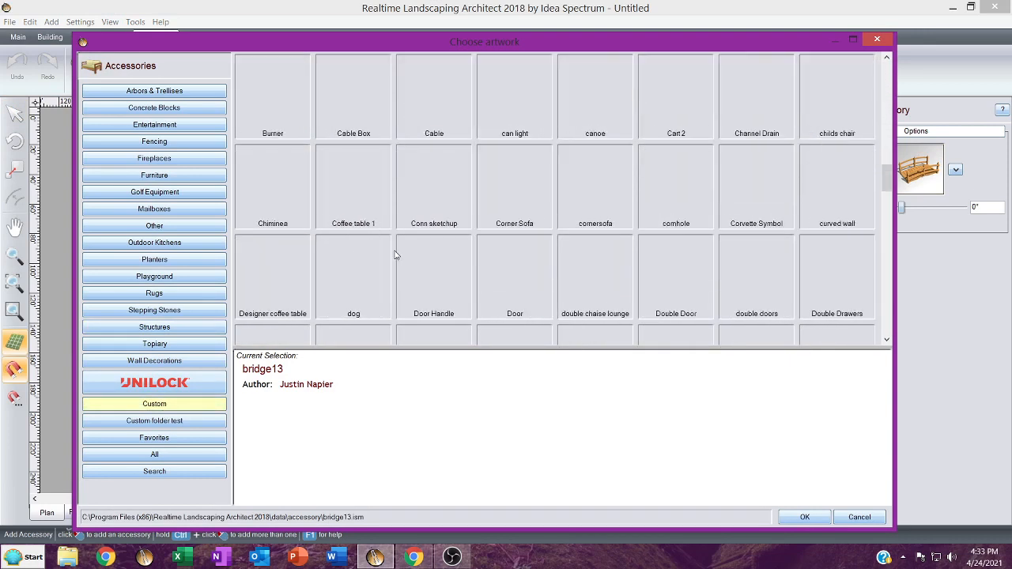
scroll(397, 254, up, 3)
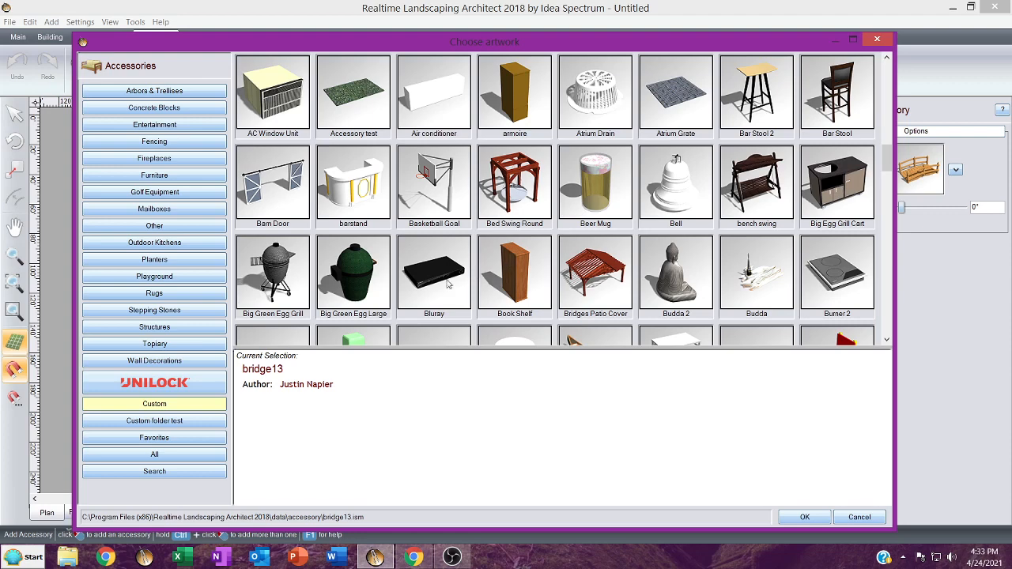
scroll(543, 290, down, 7)
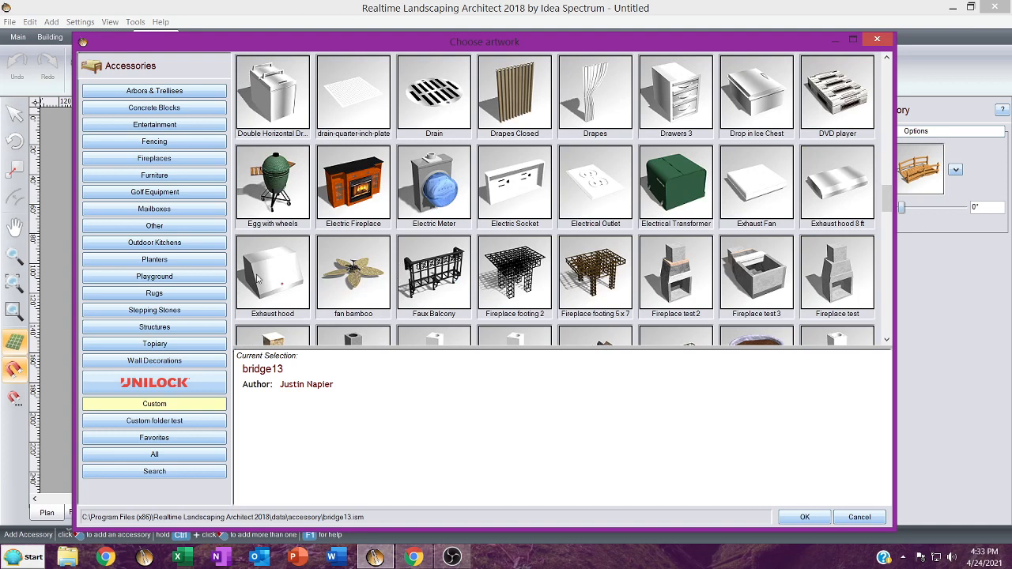
scroll(280, 273, down, 3)
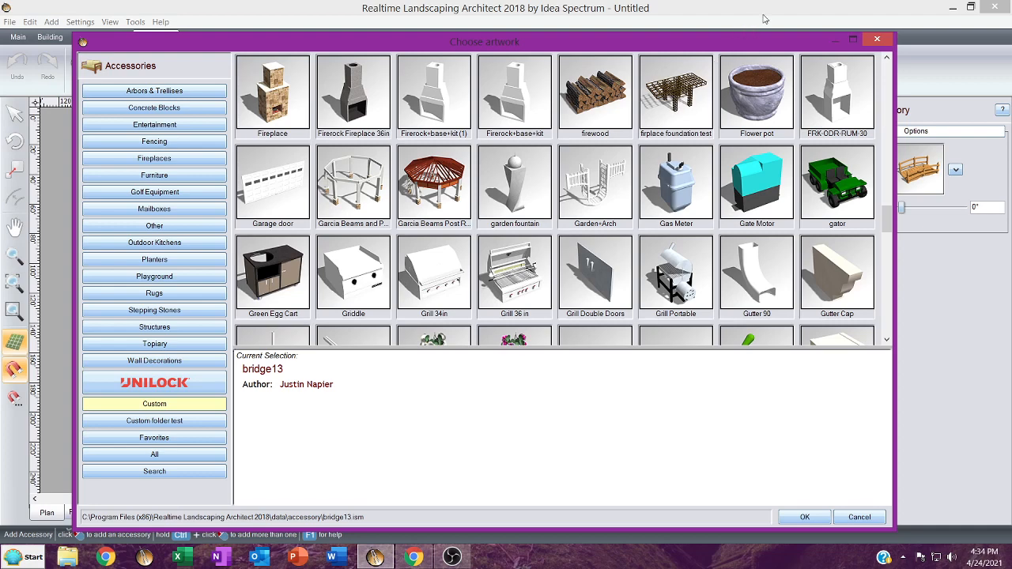
click(878, 41)
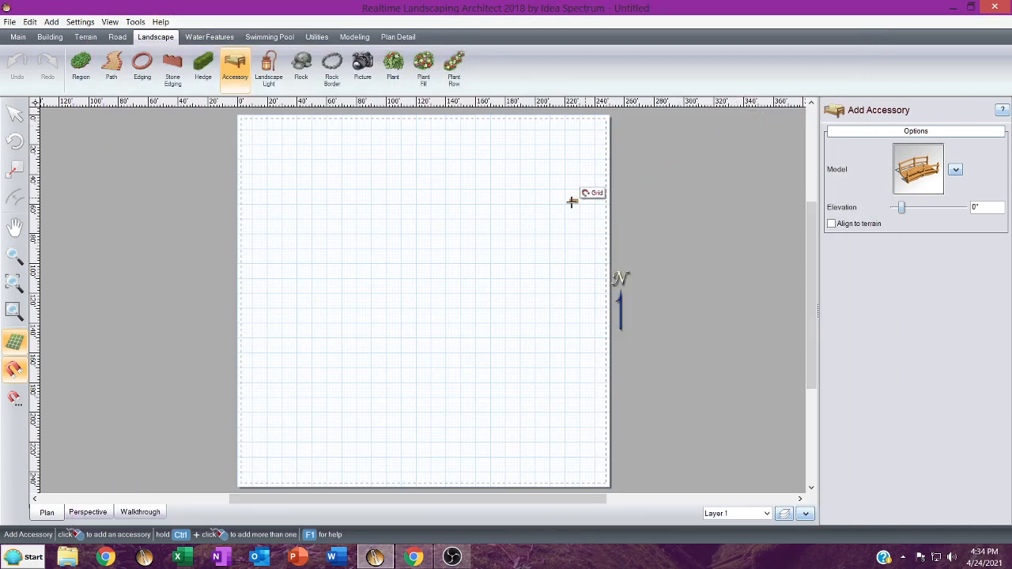
Place the bridge accessory near the middle of the plan and delete it.
click(445, 250)
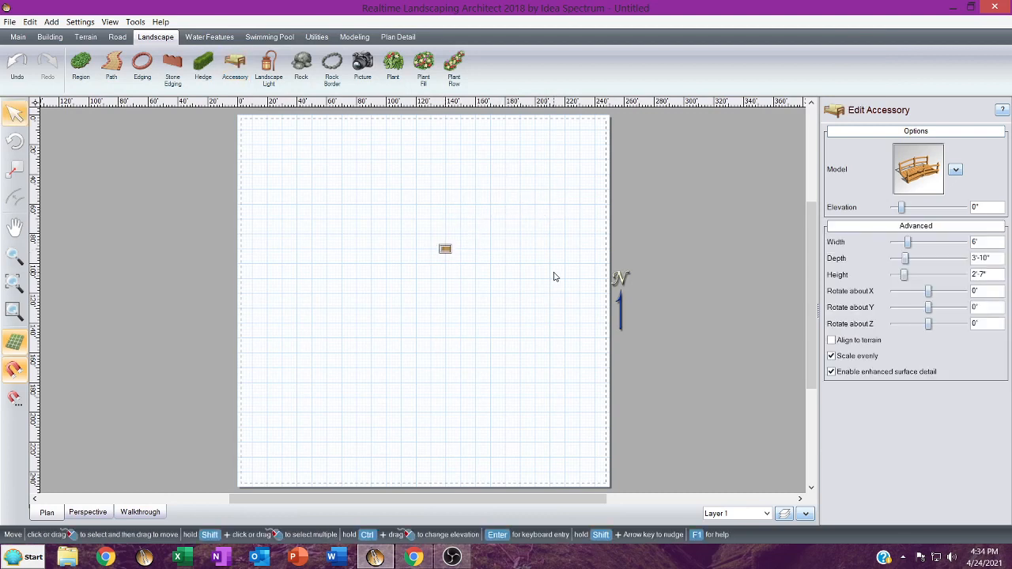
key(Delete)
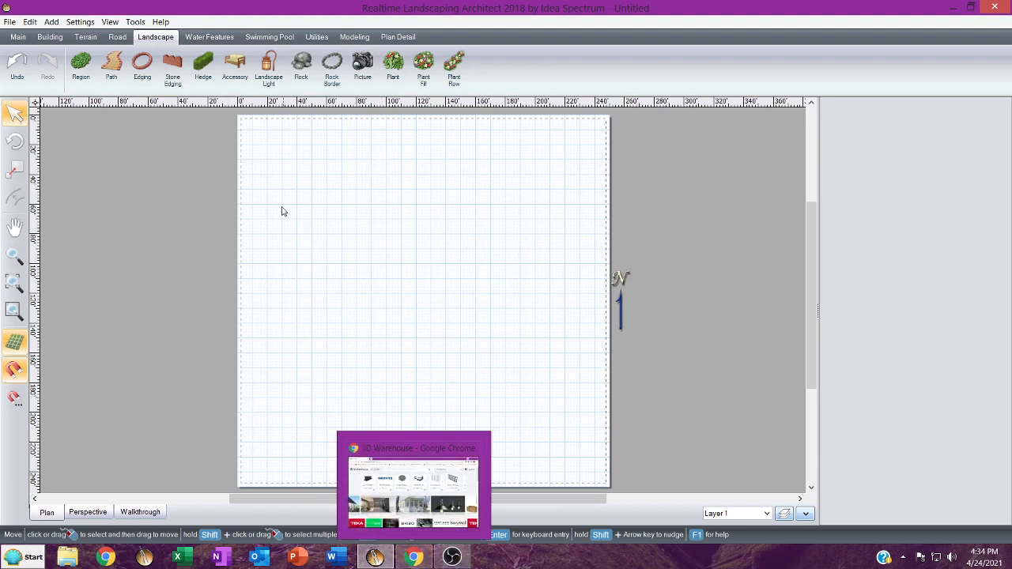
Switch to 3D Warehouse in Chrome, search for "grill" and look through the results limited to models.
mouse_move(414, 554)
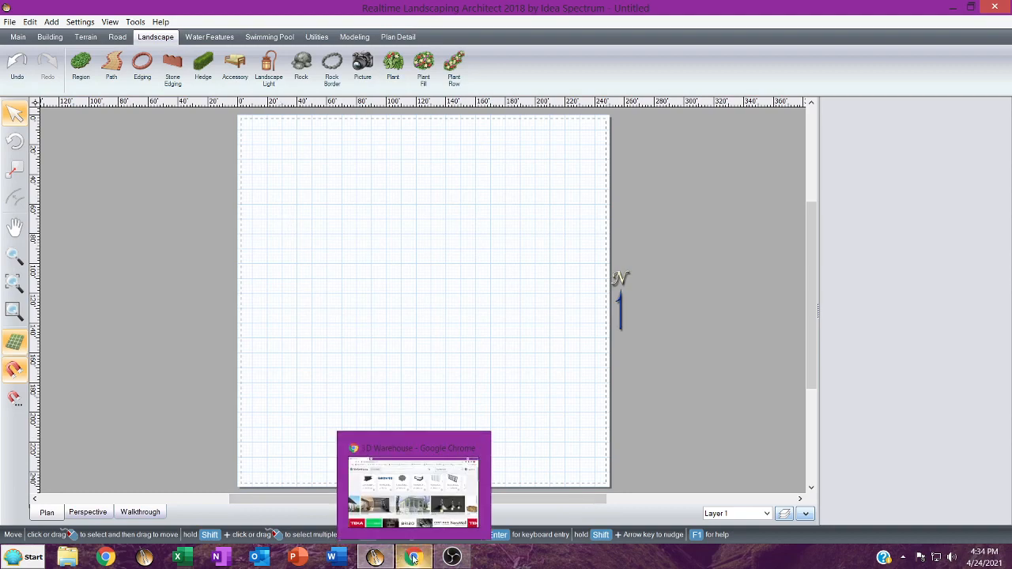
click(423, 536)
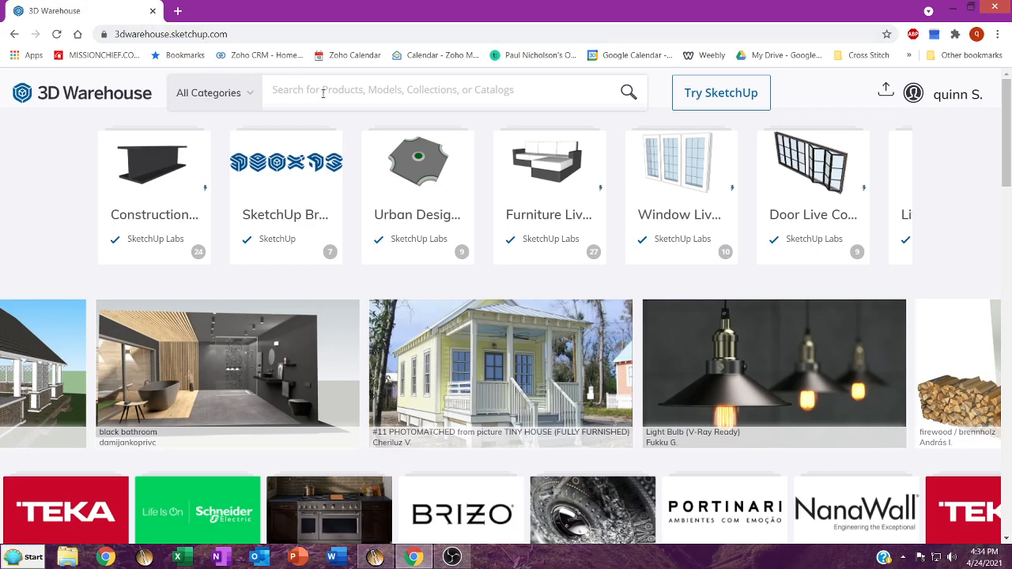
text(grill)
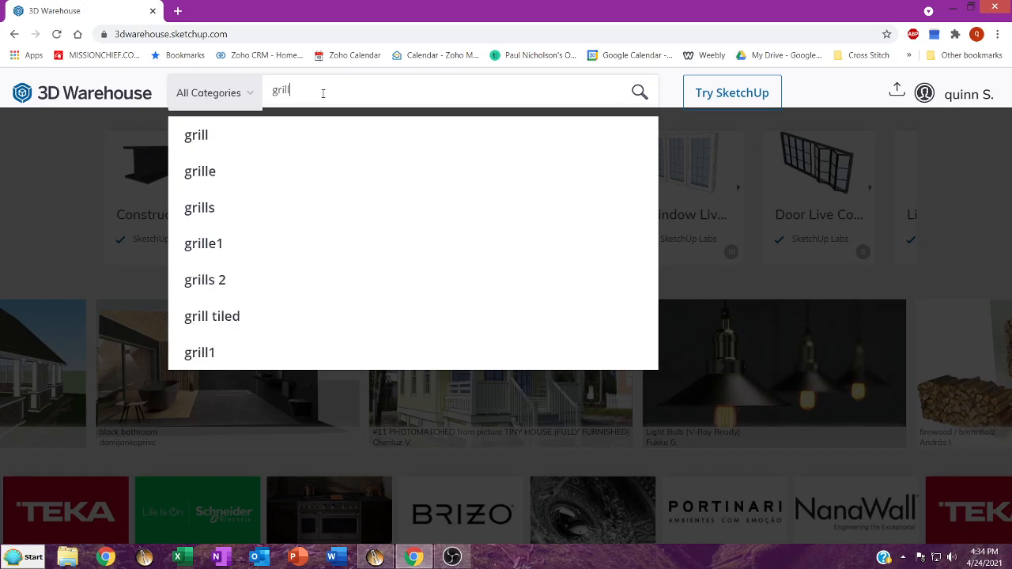
key(Return)
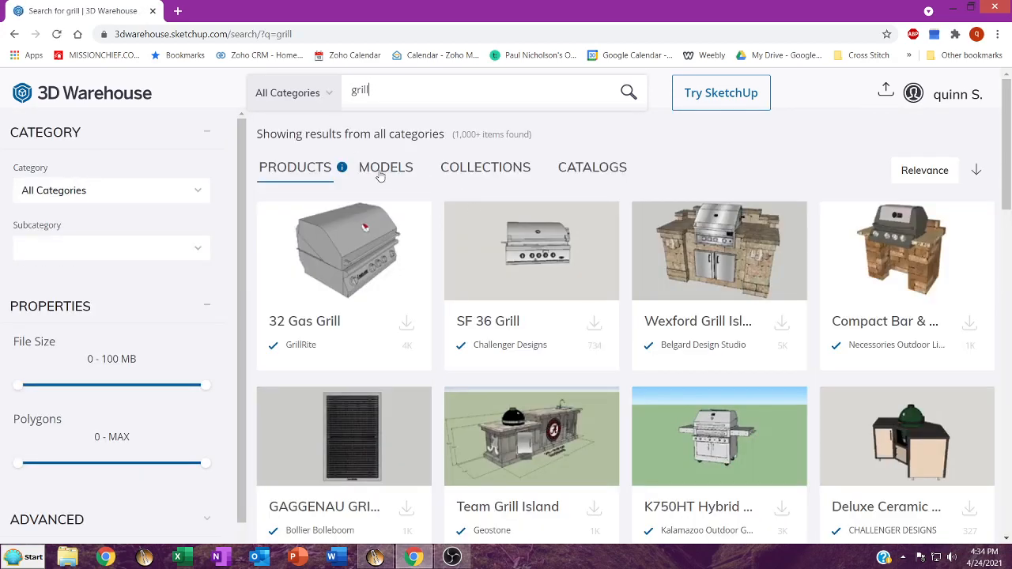
click(381, 170)
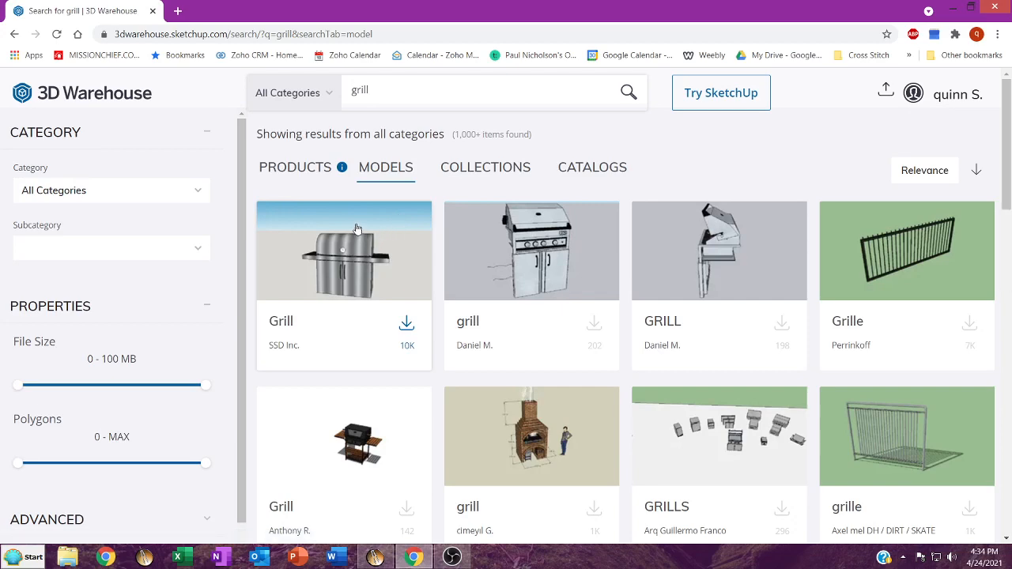
scroll(684, 327, down, 3)
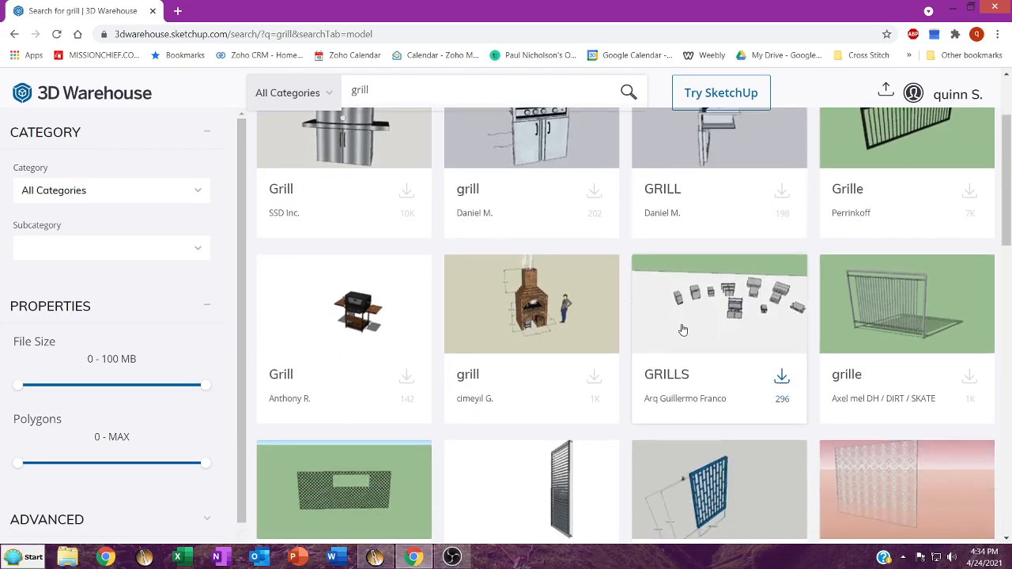
scroll(682, 329, down, 2)
scroll(534, 327, up, 5)
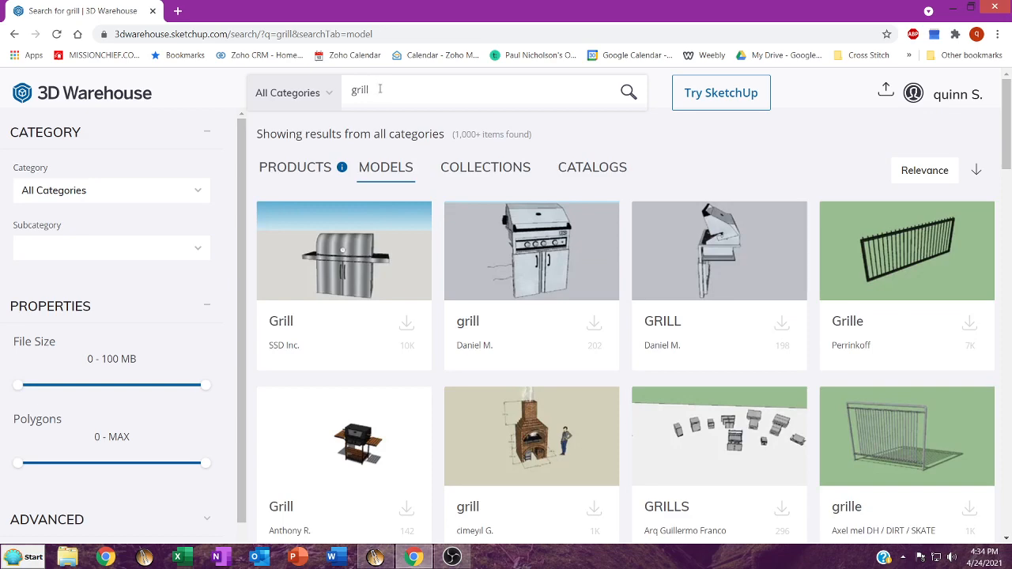
Narrow the model search to "grill 36" and look through the matching grills.
text(36)
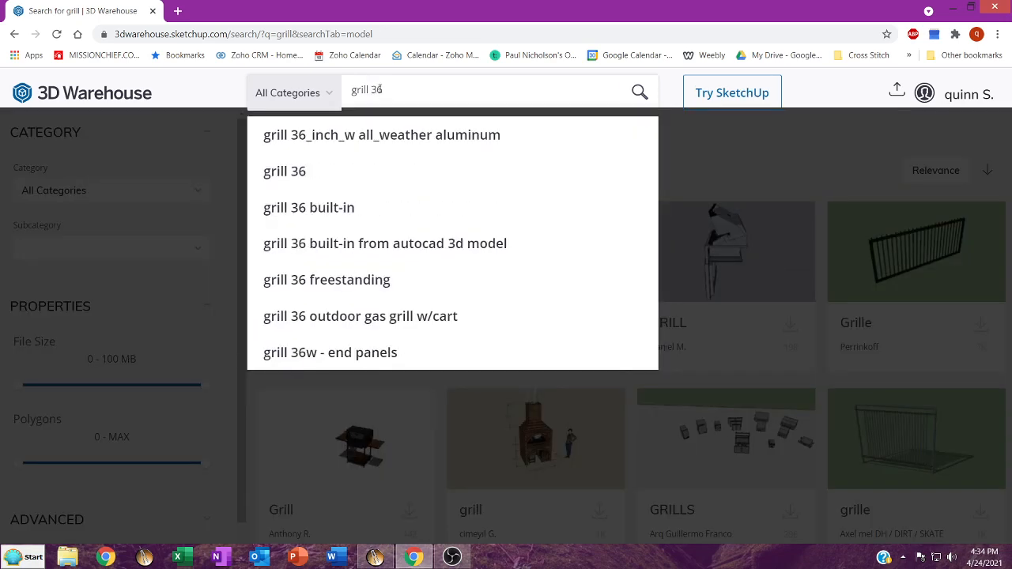
key(Return)
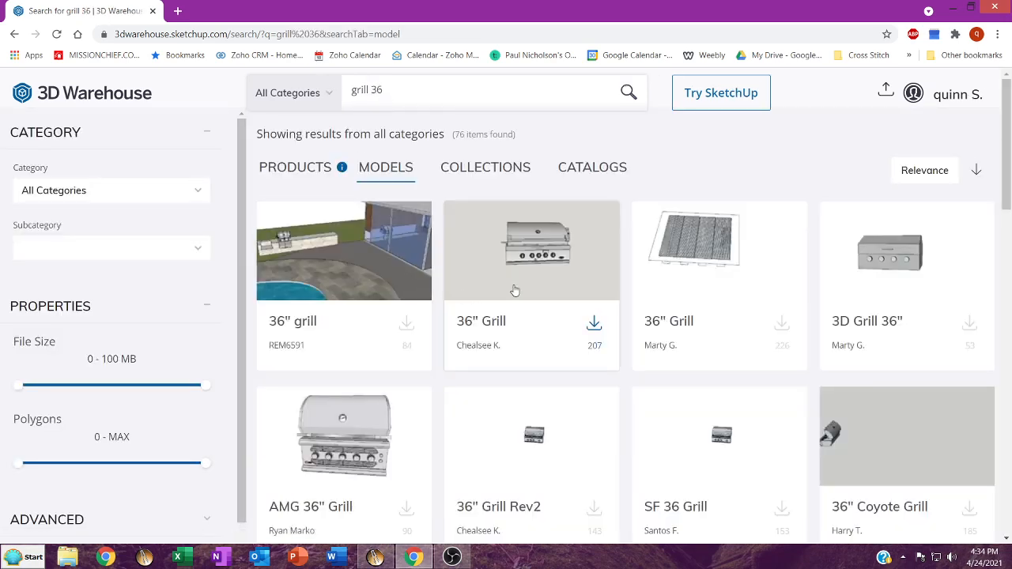
scroll(663, 334, down, 2)
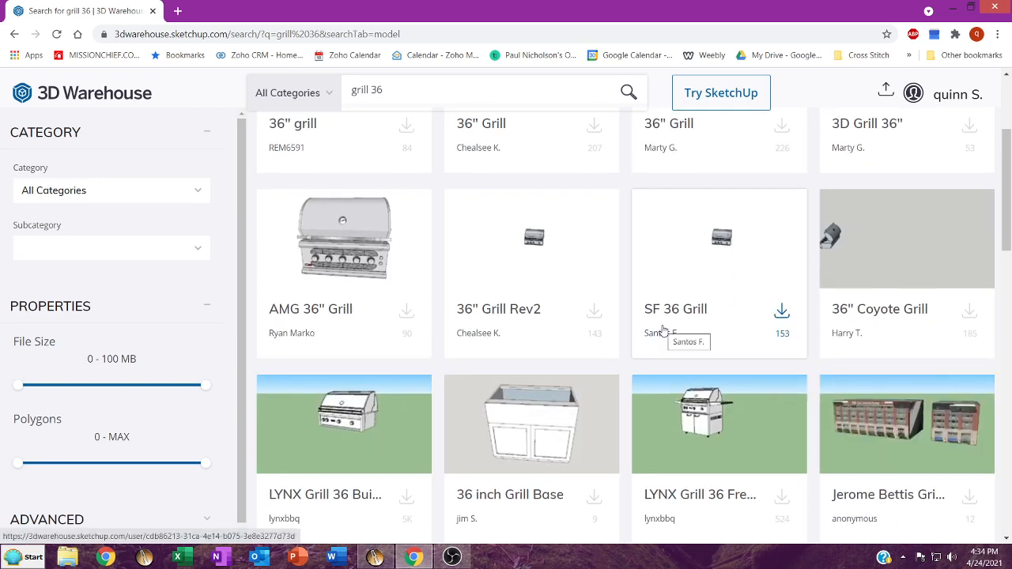
scroll(665, 328, down, 2)
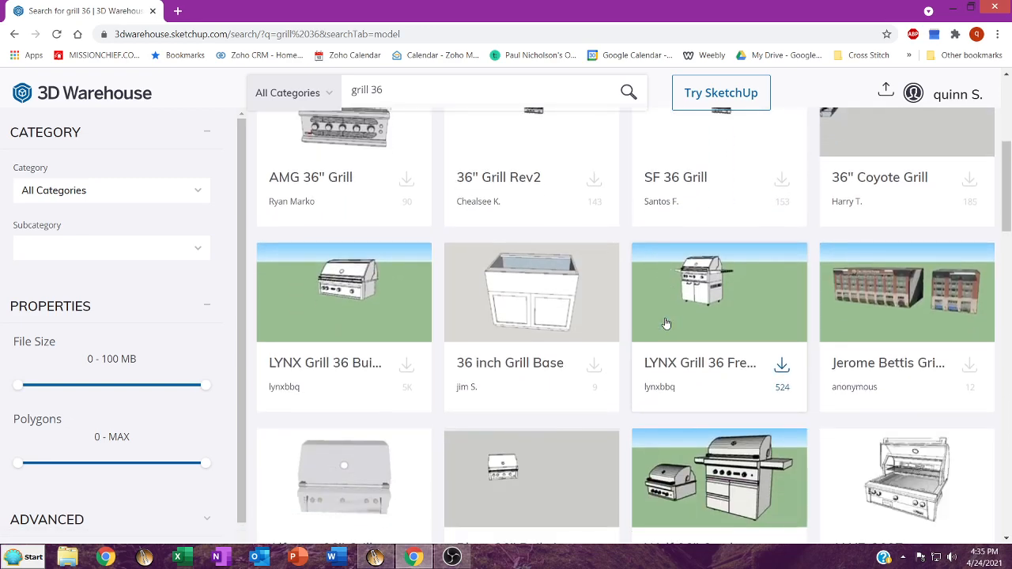
scroll(664, 331, down, 1)
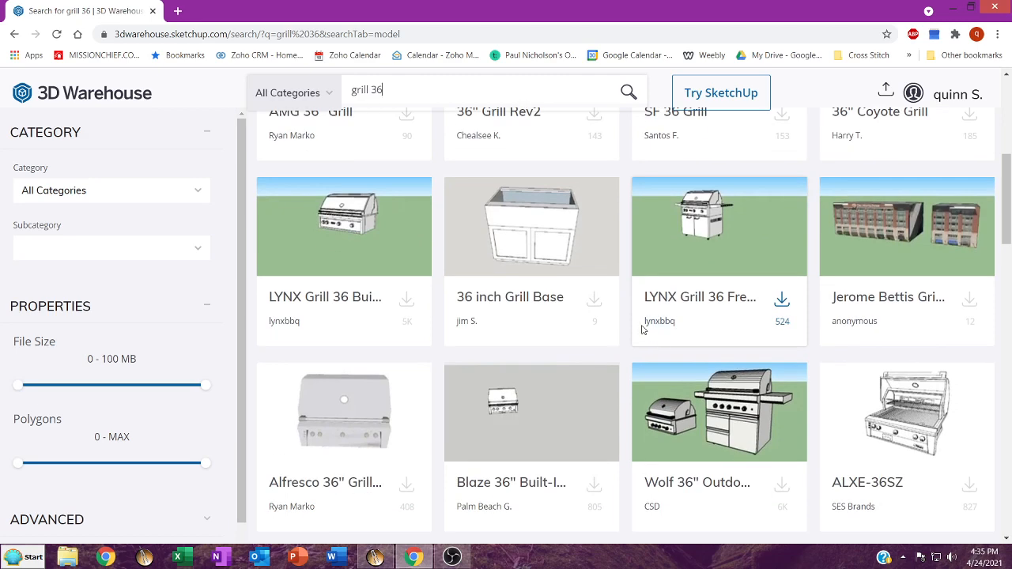
scroll(455, 316, down, 5)
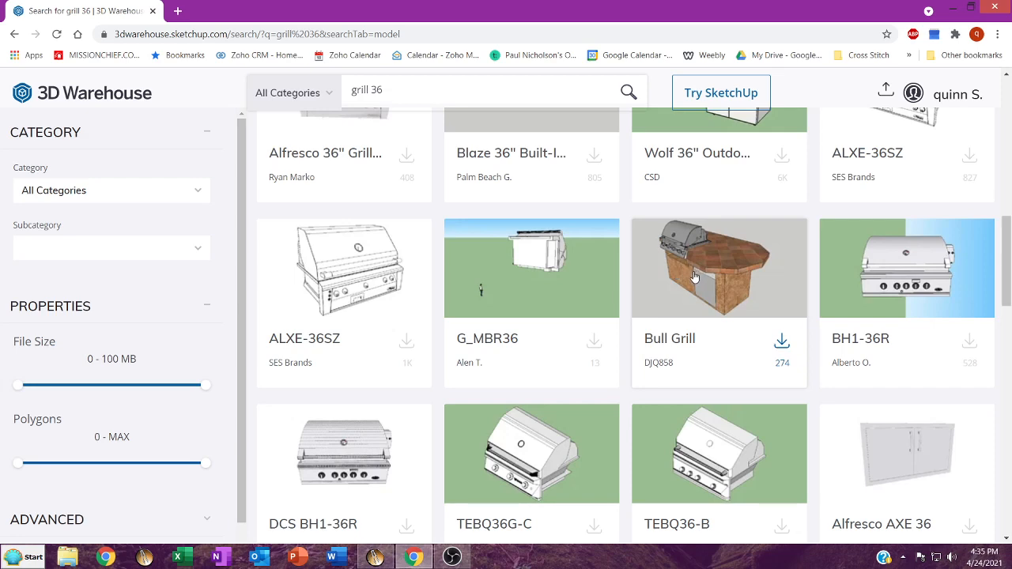
scroll(693, 278, up, 9)
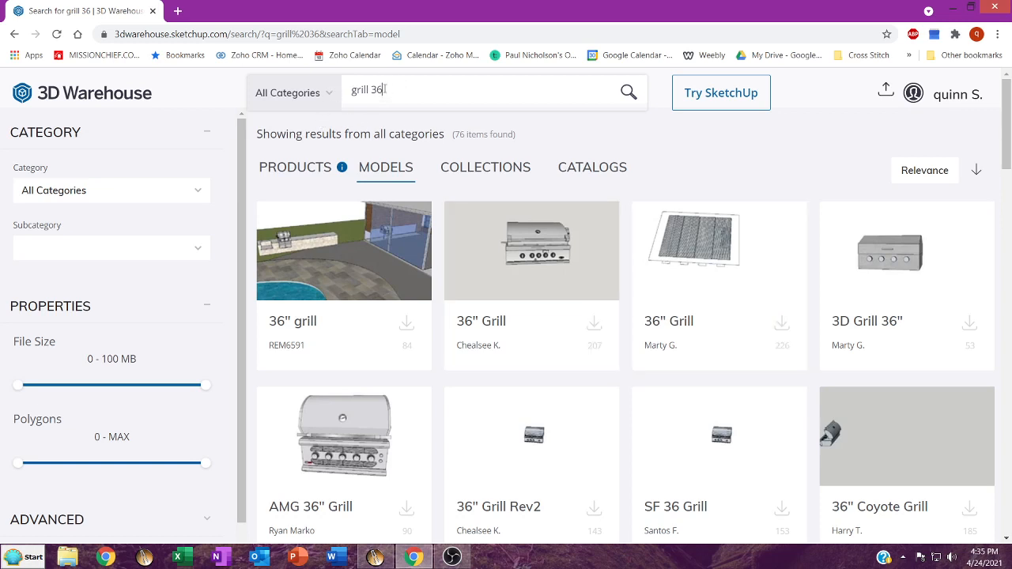
Search the 3D Warehouse models for "agapanthus", replacing the grill search.
drag(385, 90, 346, 90)
text(a)
key(Down)
key(Down)
key(Down)
key(Down)
key(Down)
key(Down)
key(Down)
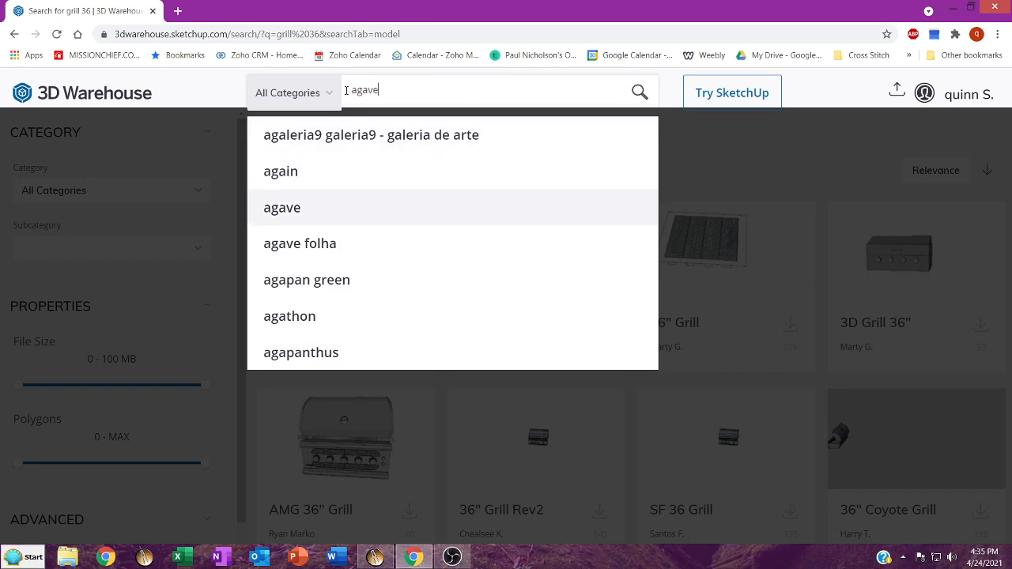
key(Return)
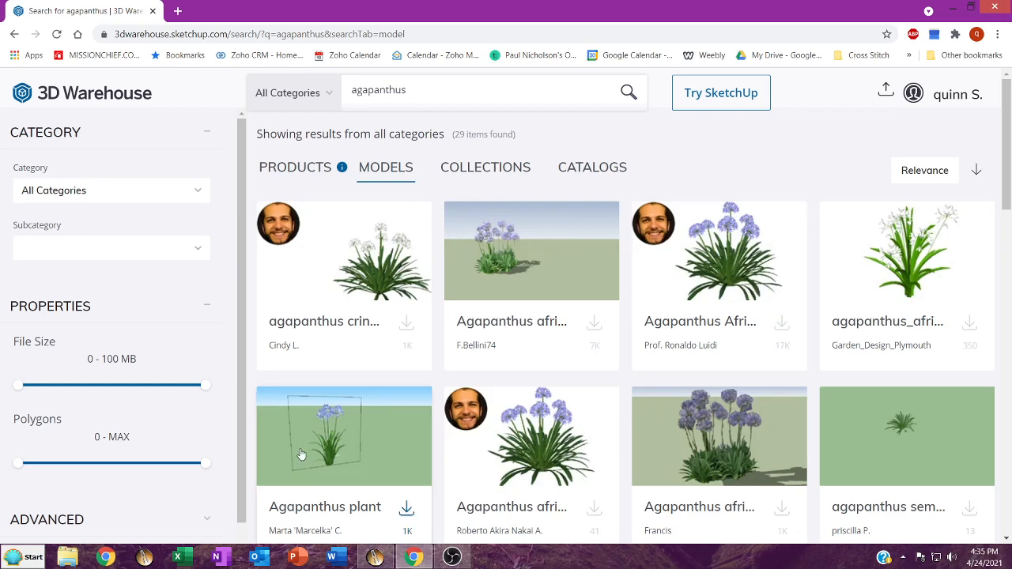
Inspect the details of the flat, framed Agapanthus plant model and return to the search results.
scroll(313, 444, down, 1)
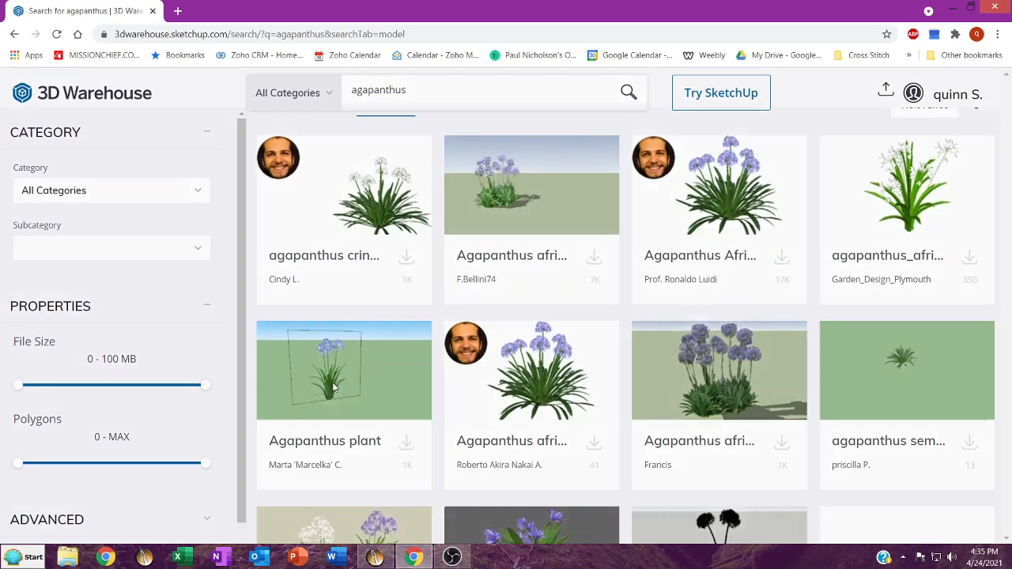
click(334, 388)
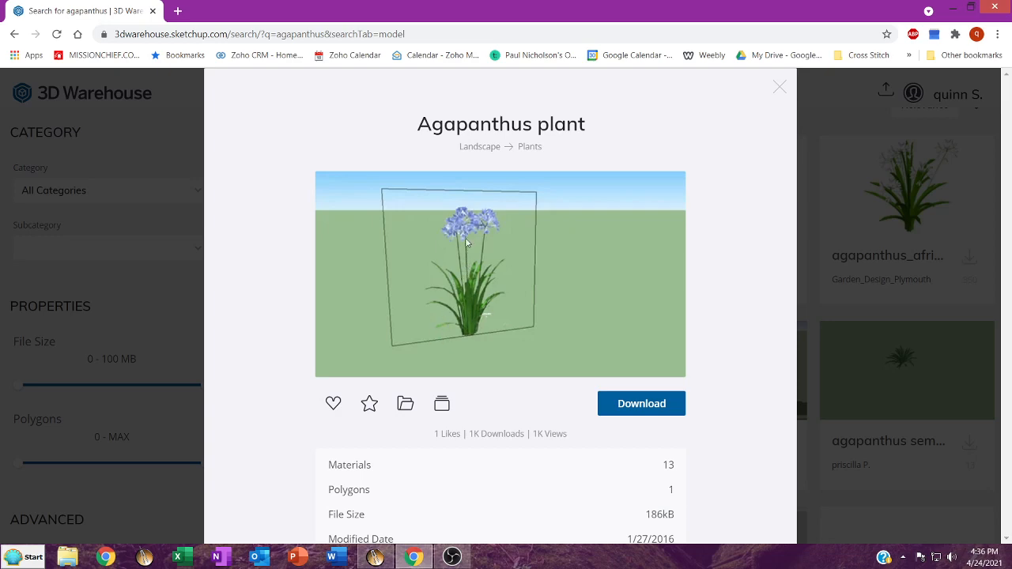
click(780, 85)
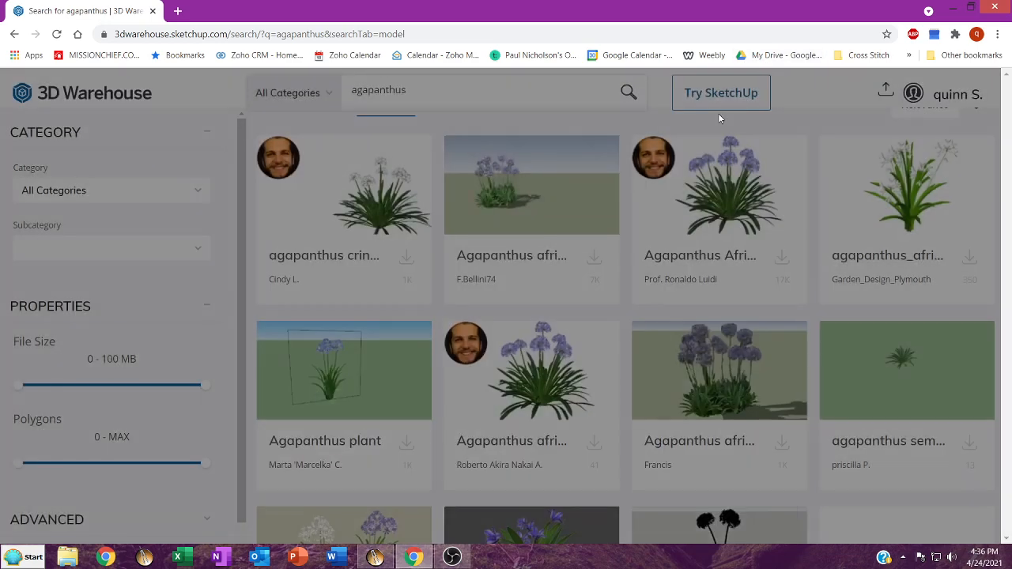
Download the Agapanthus Africanus Agapanto Crinum model as a SketchUp 2017 Model, overwriting aaa.skp in the Plants folder.
click(718, 186)
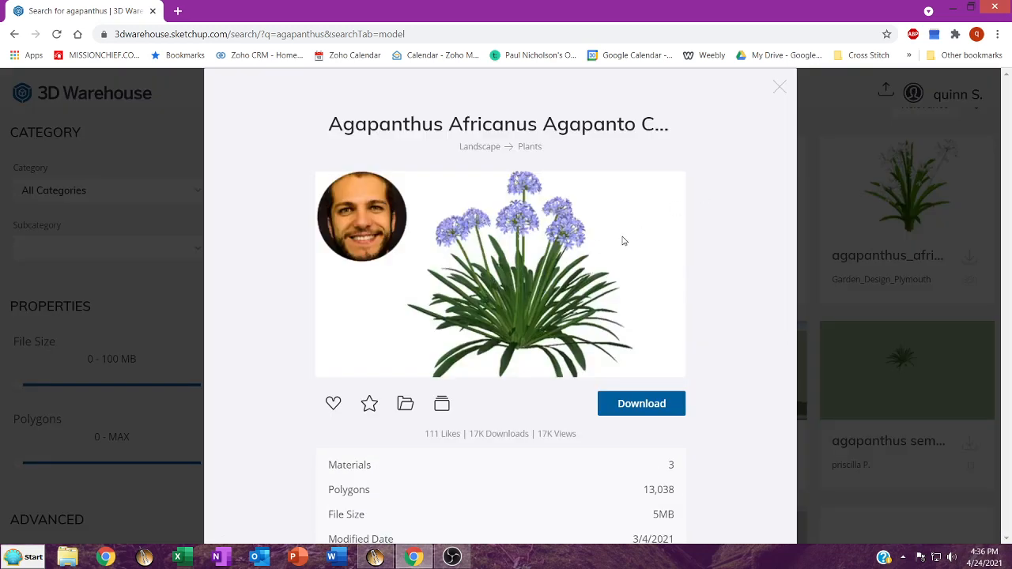
click(661, 415)
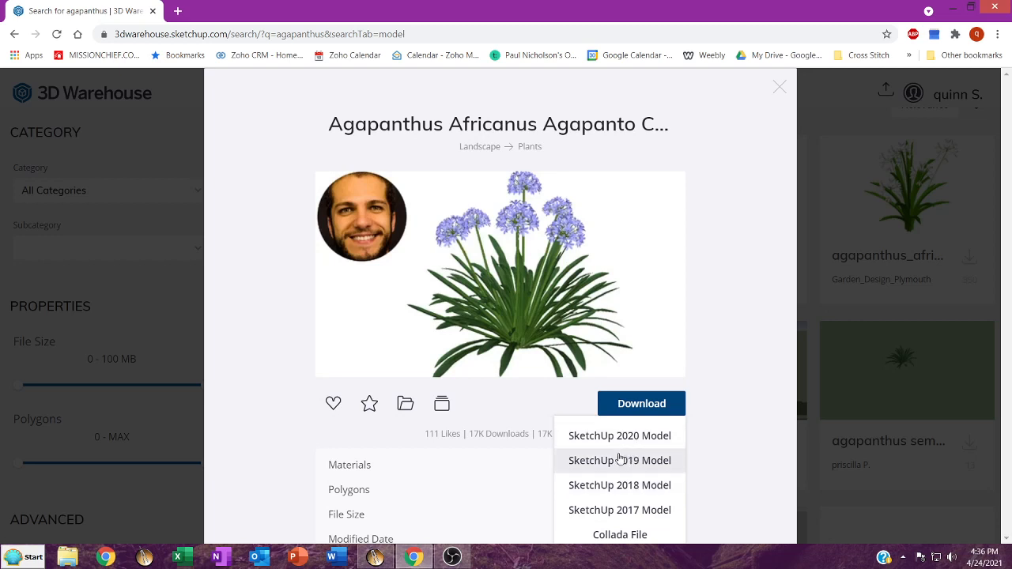
click(626, 512)
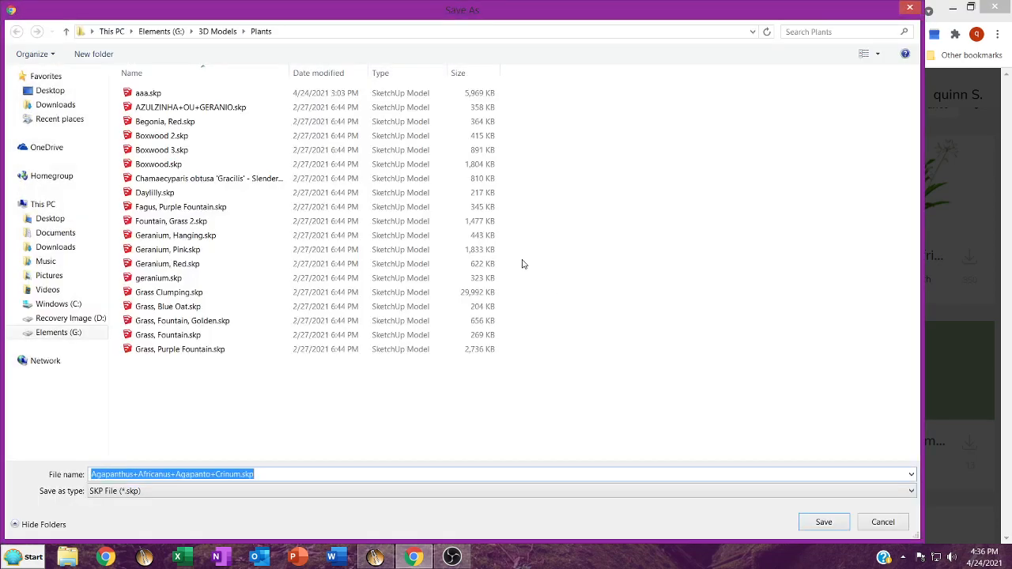
click(153, 94)
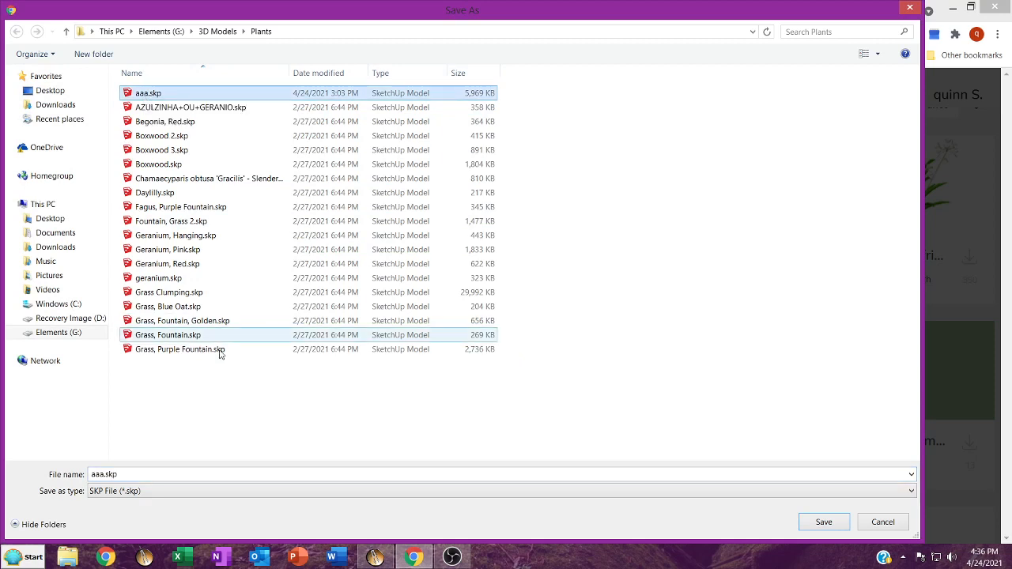
click(821, 522)
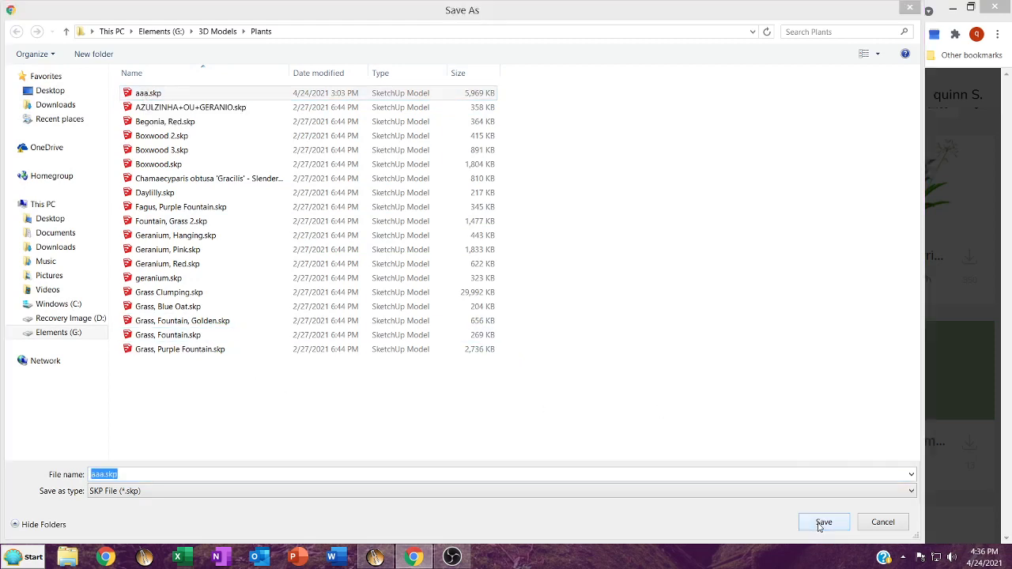
click(581, 283)
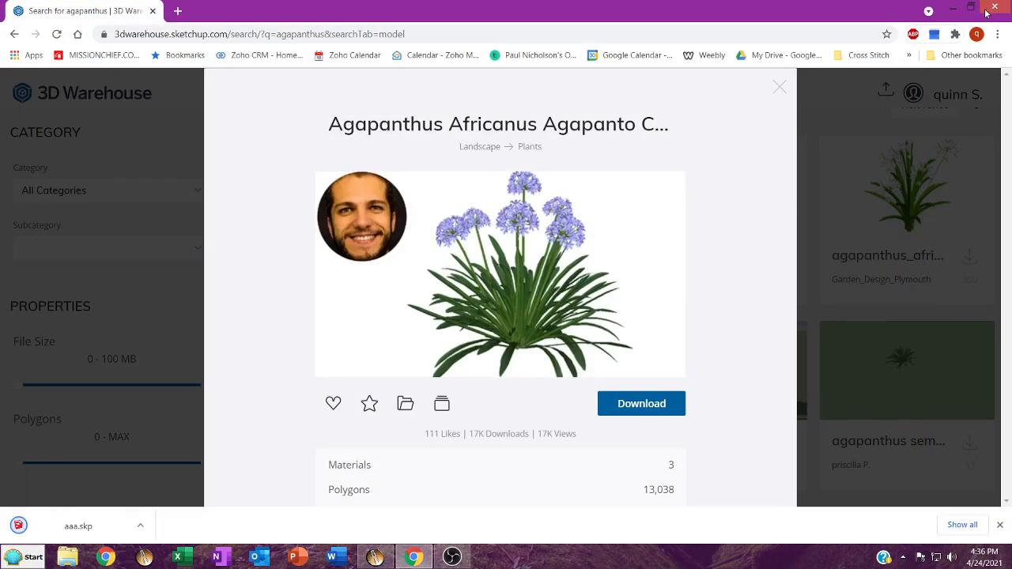
Switch to Realtime Landscaping Architect, start the Model Import Wizard and choose Plant as the object type to import.
click(953, 6)
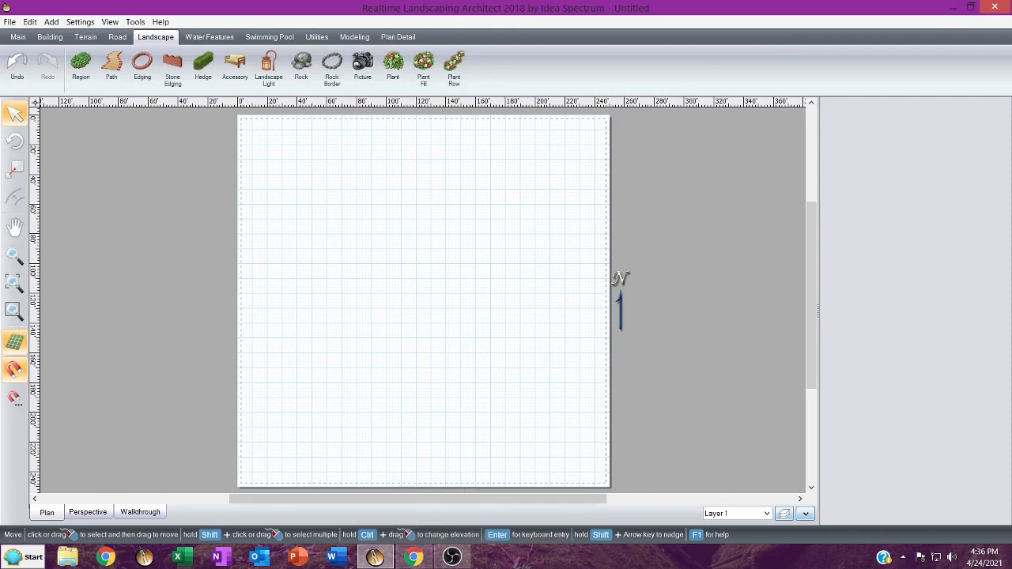
click(135, 22)
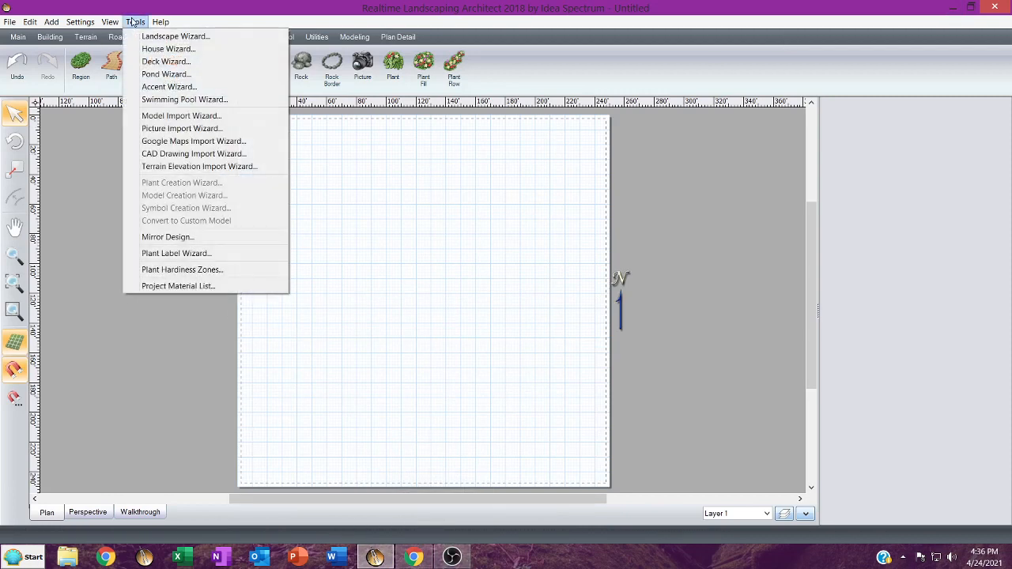
click(174, 117)
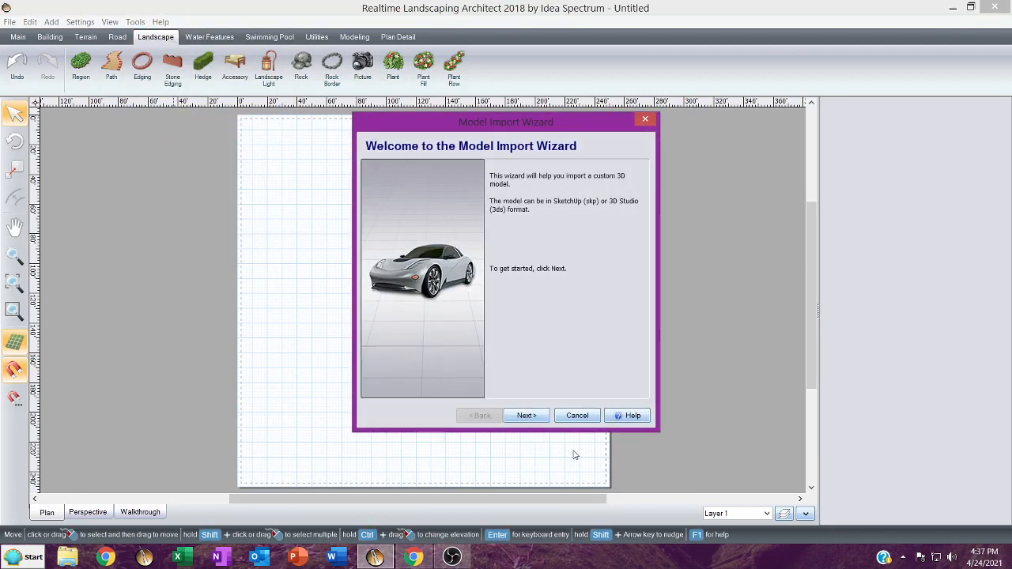
click(528, 416)
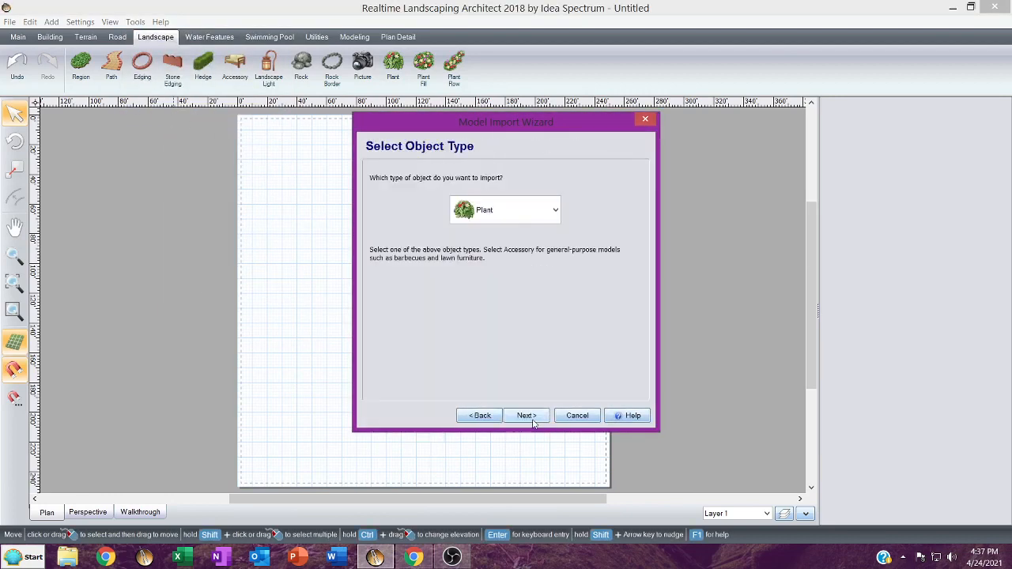
click(497, 221)
scroll(512, 287, up, 3)
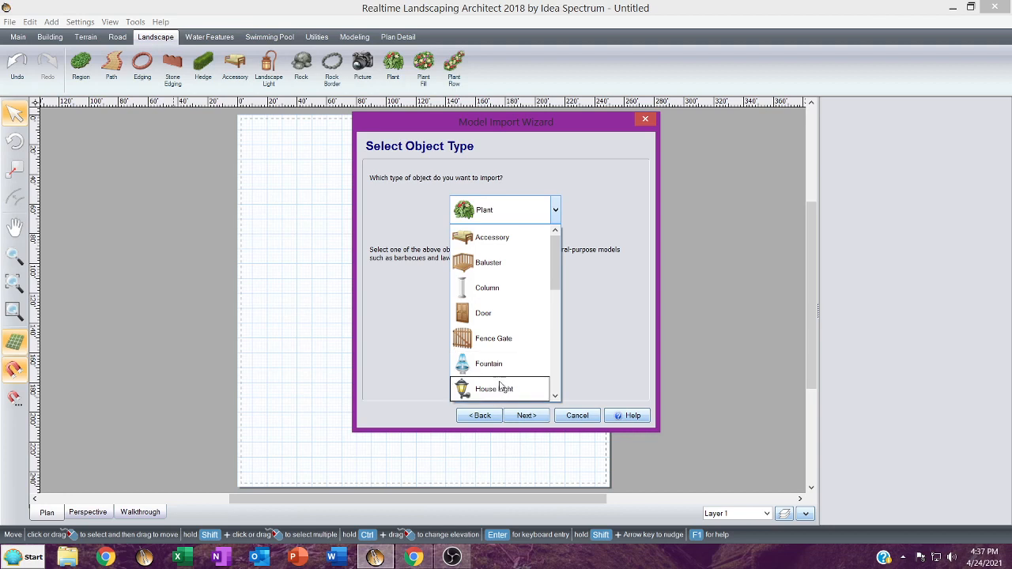
scroll(494, 384, down, 3)
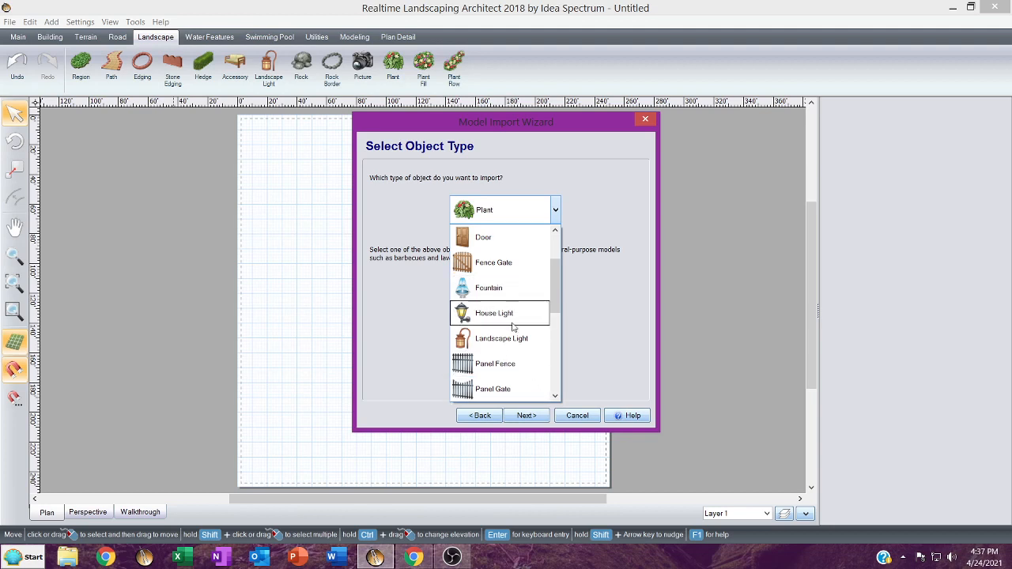
scroll(511, 324, down, 1)
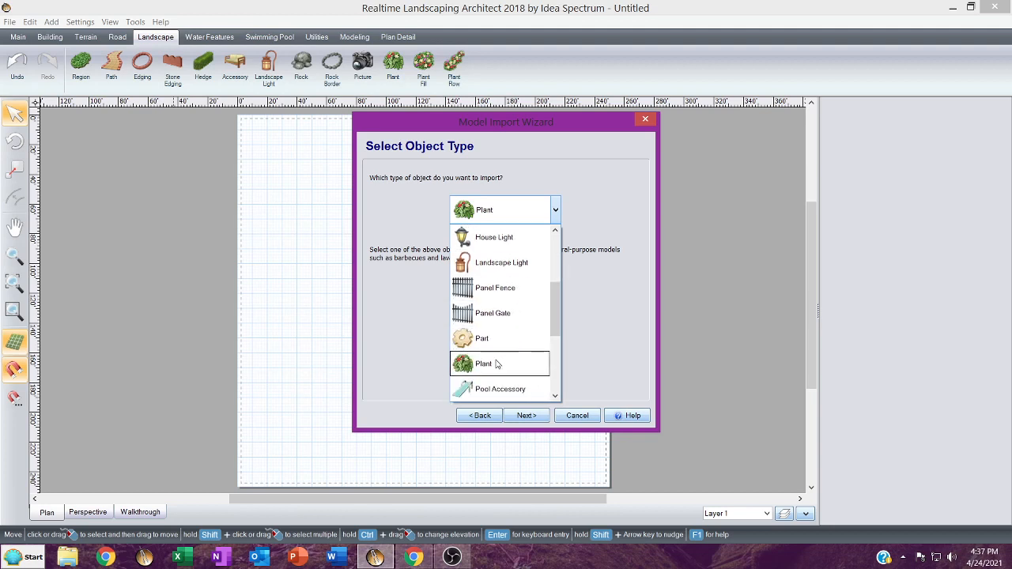
click(500, 363)
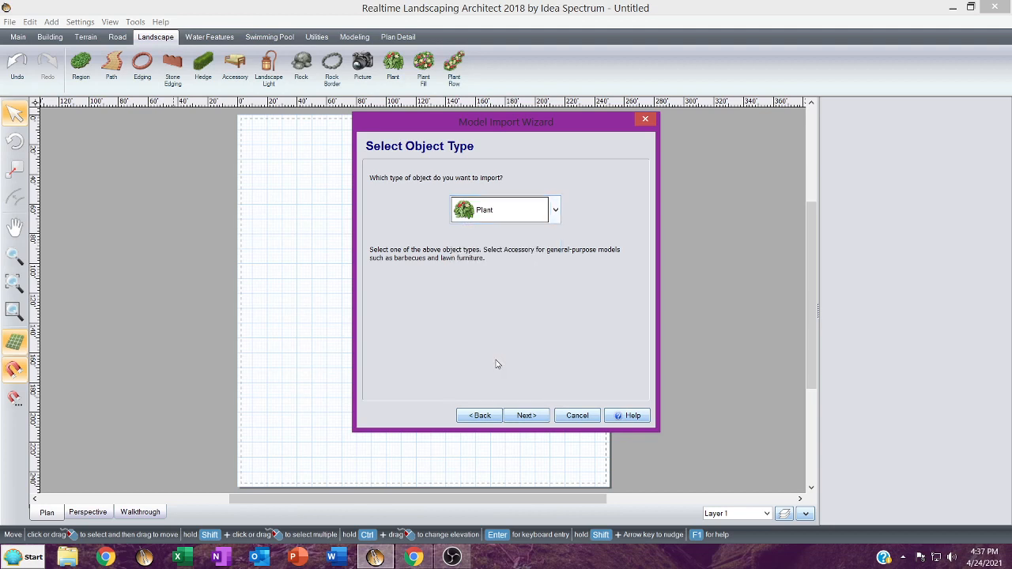
Select aaa.skp from the 3D Models\Plants folder on the Elements (G:) drive as the model to import.
click(526, 415)
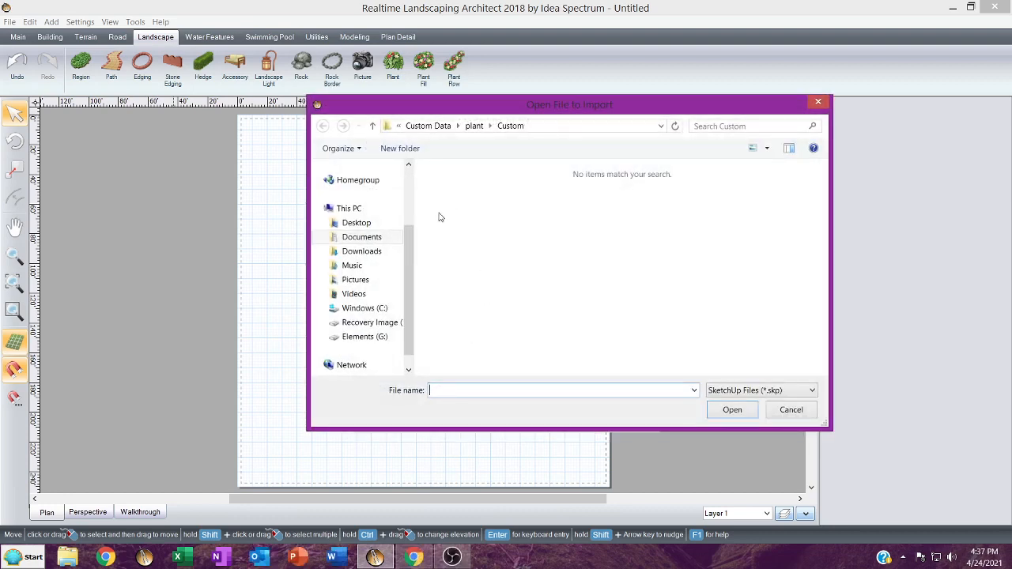
click(355, 338)
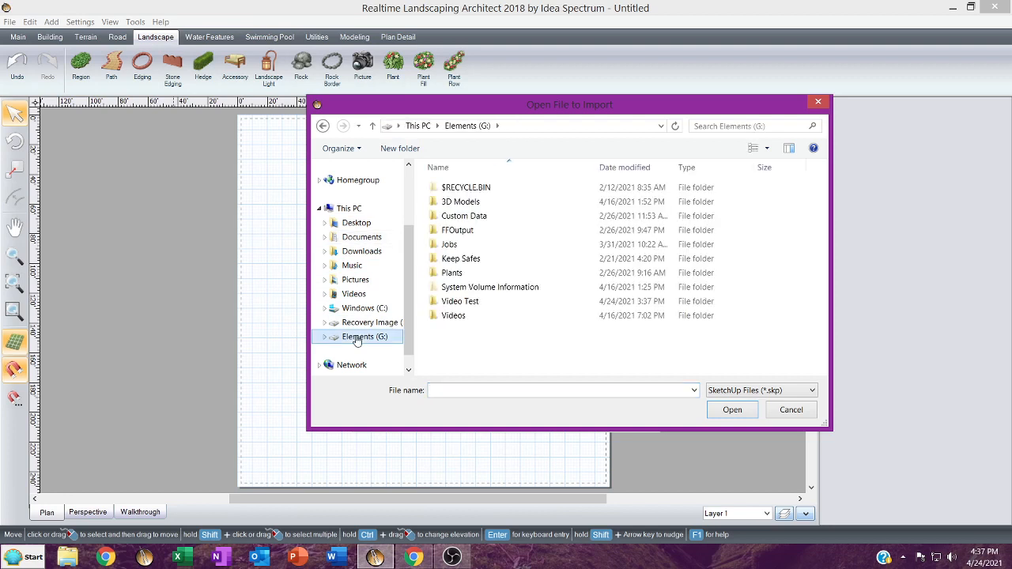
double_click(452, 204)
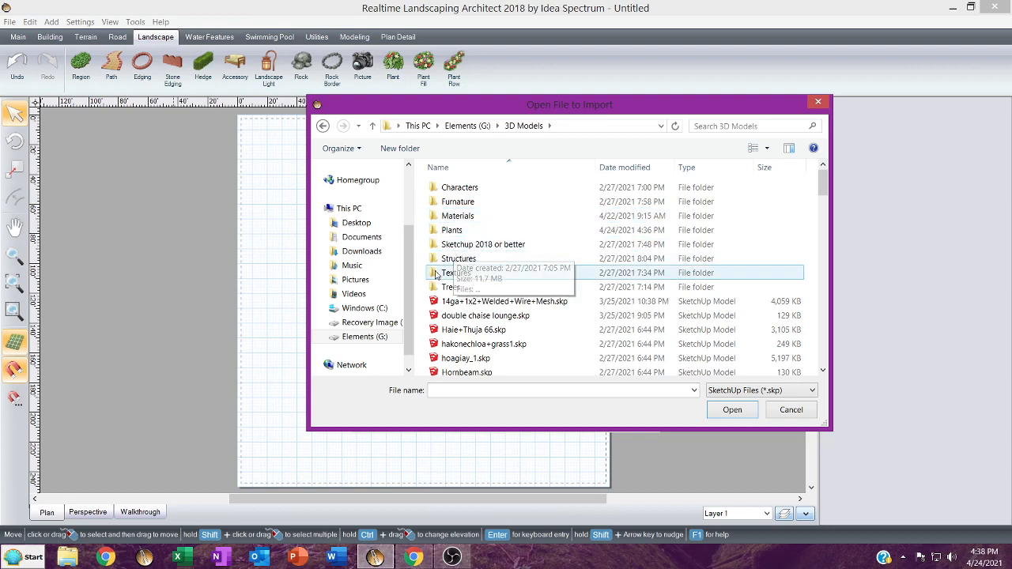
double_click(453, 234)
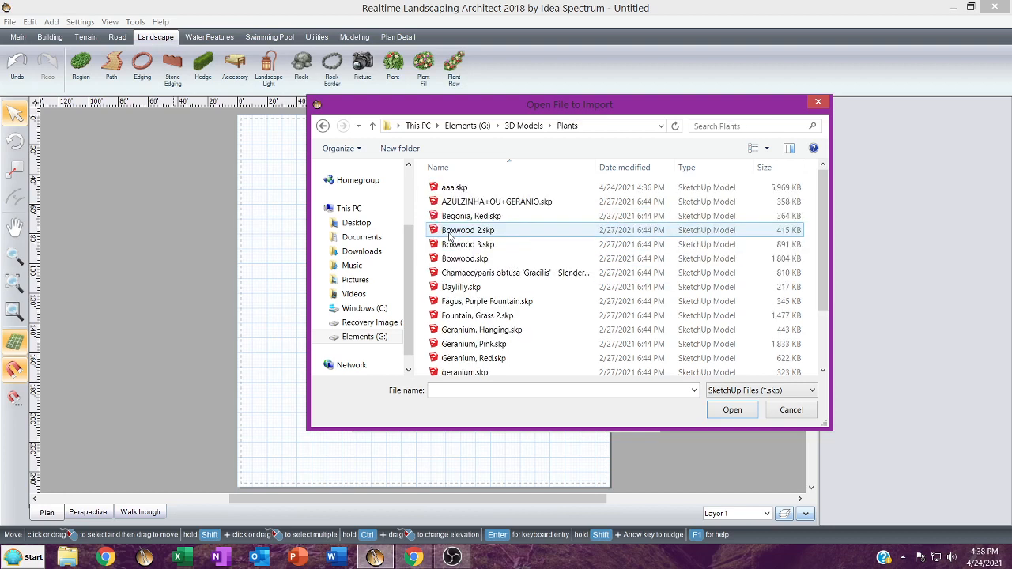
double_click(457, 190)
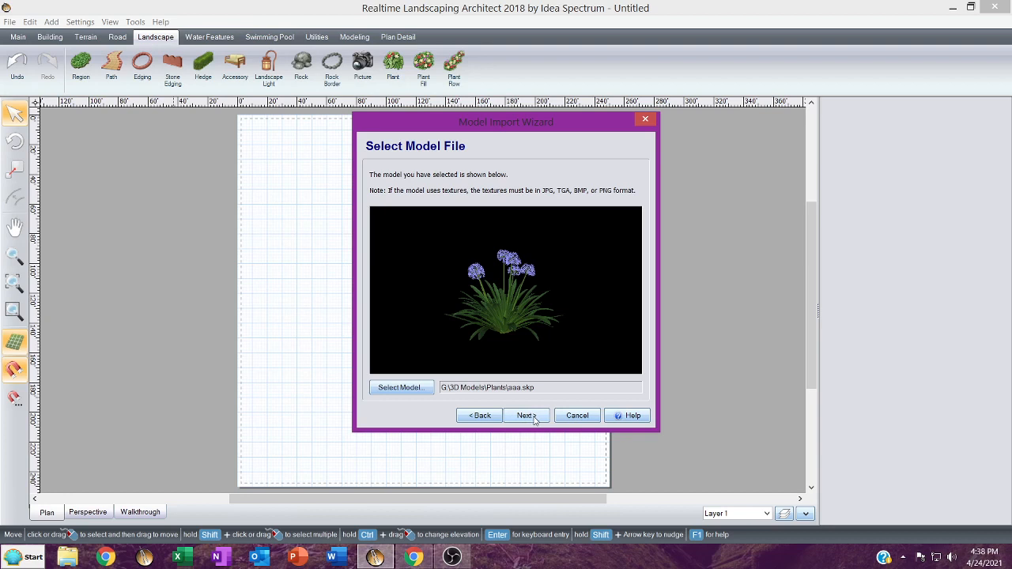
Complete the plant import, accepting the default rotation, size, destination file name aaa and plant information.
click(526, 416)
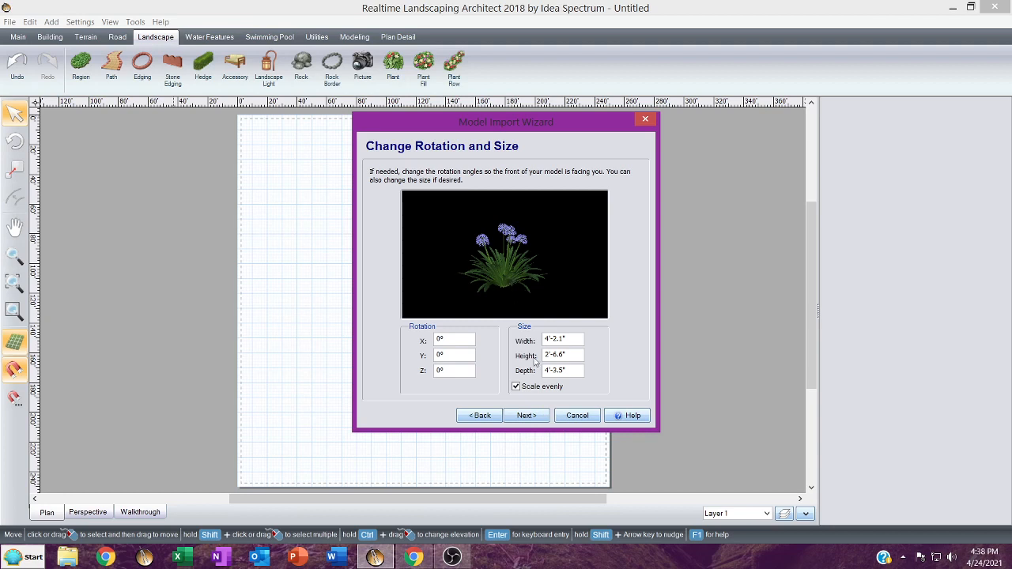
click(526, 416)
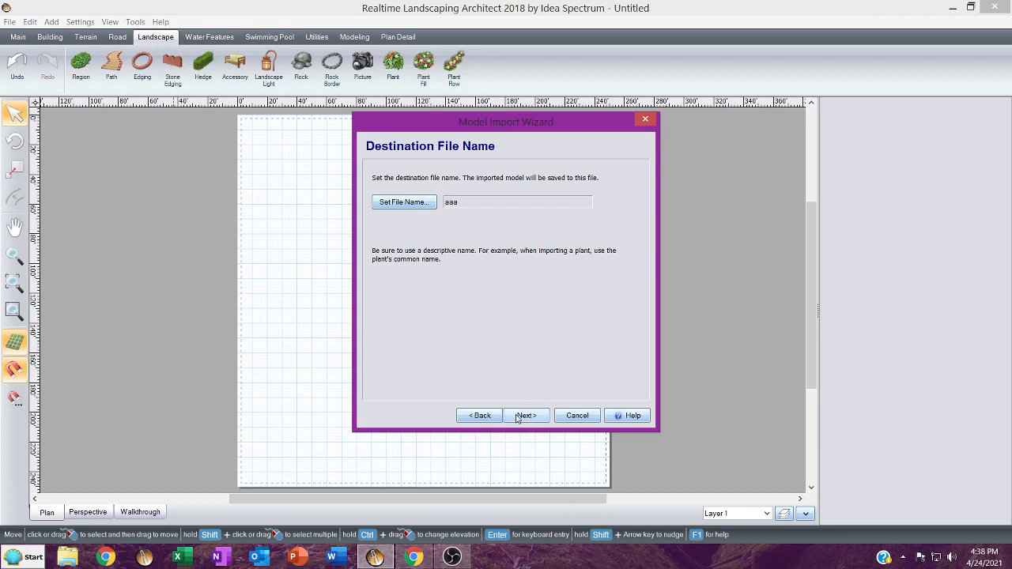
click(526, 416)
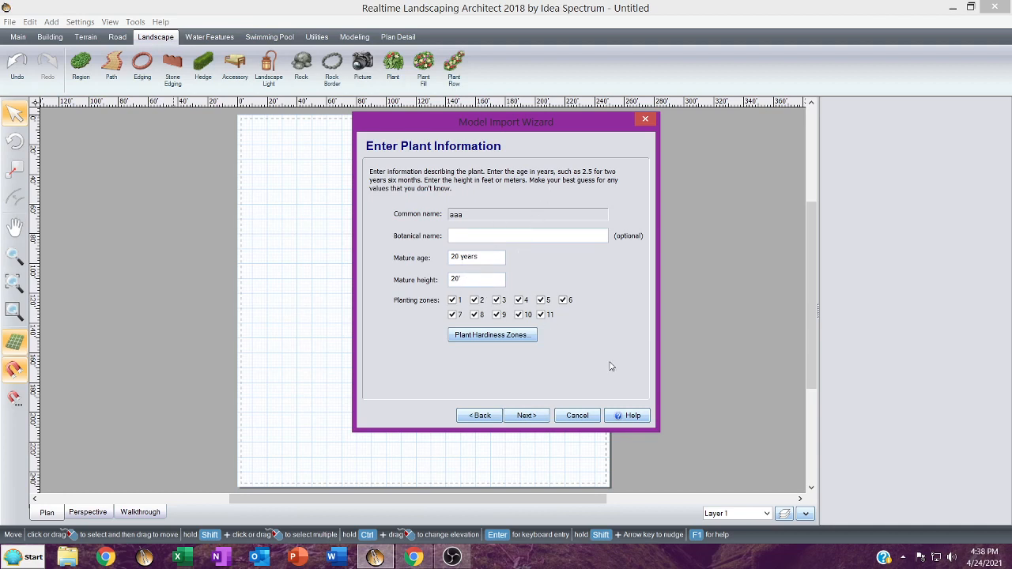
click(527, 416)
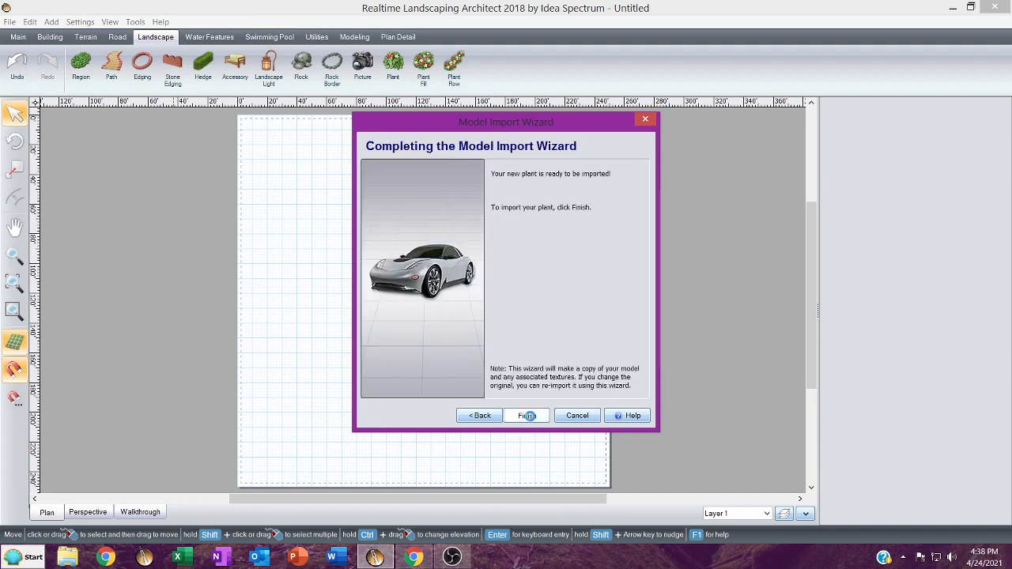
click(527, 416)
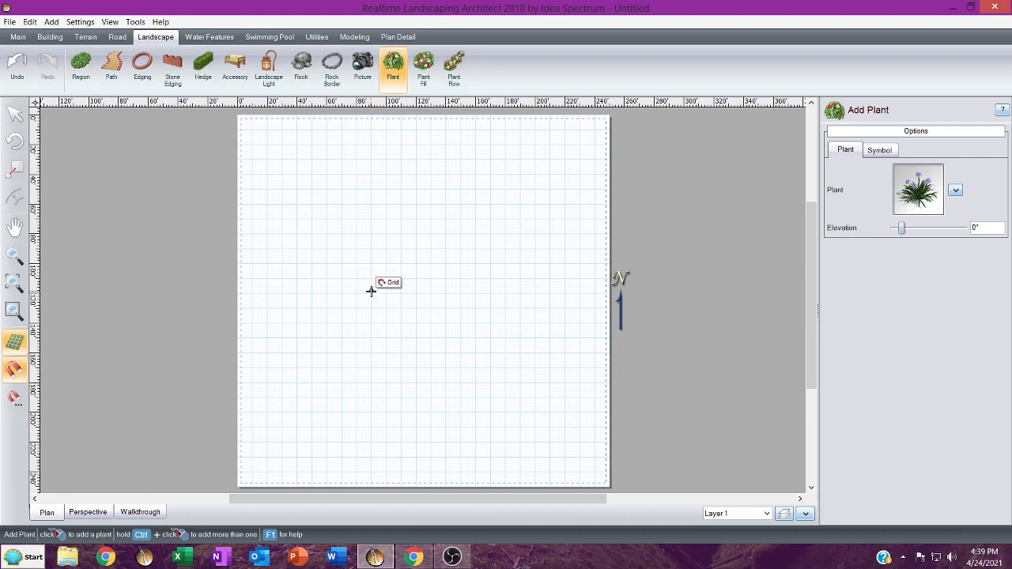
Place the imported aaa plant on the plan, just left of the centre, and start a full-screen walkthrough with standard camera control.
click(371, 293)
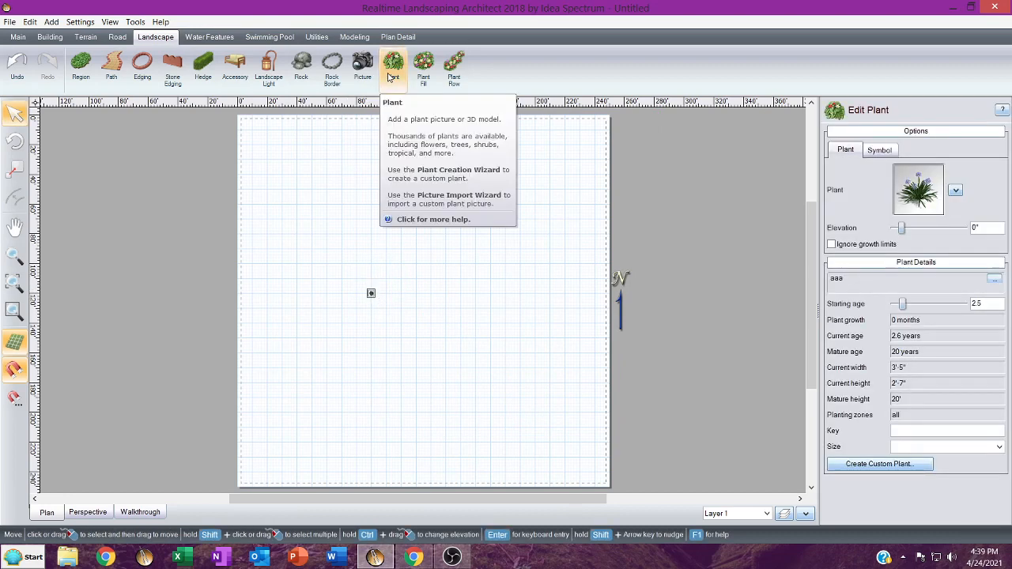
click(88, 513)
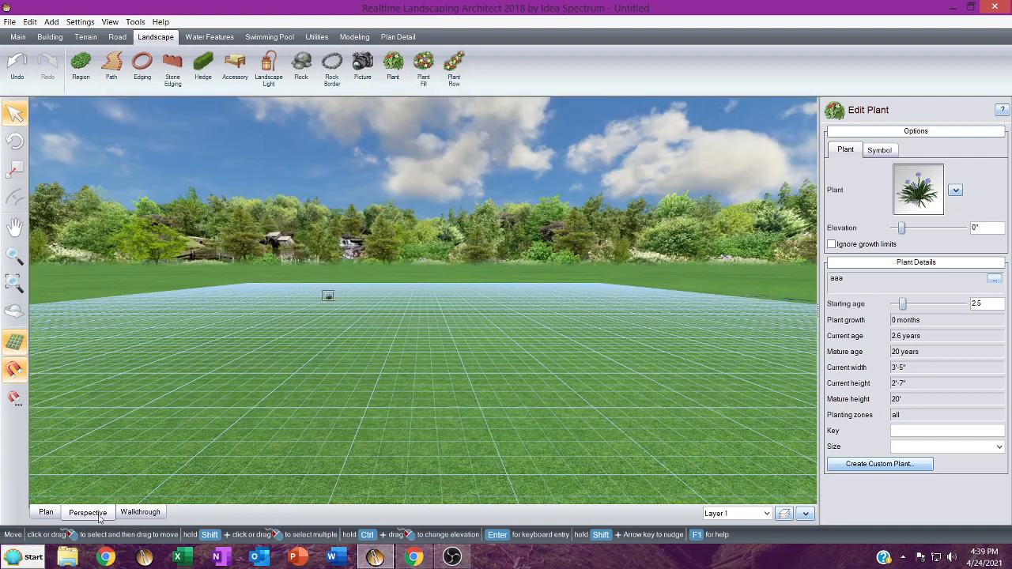
click(134, 515)
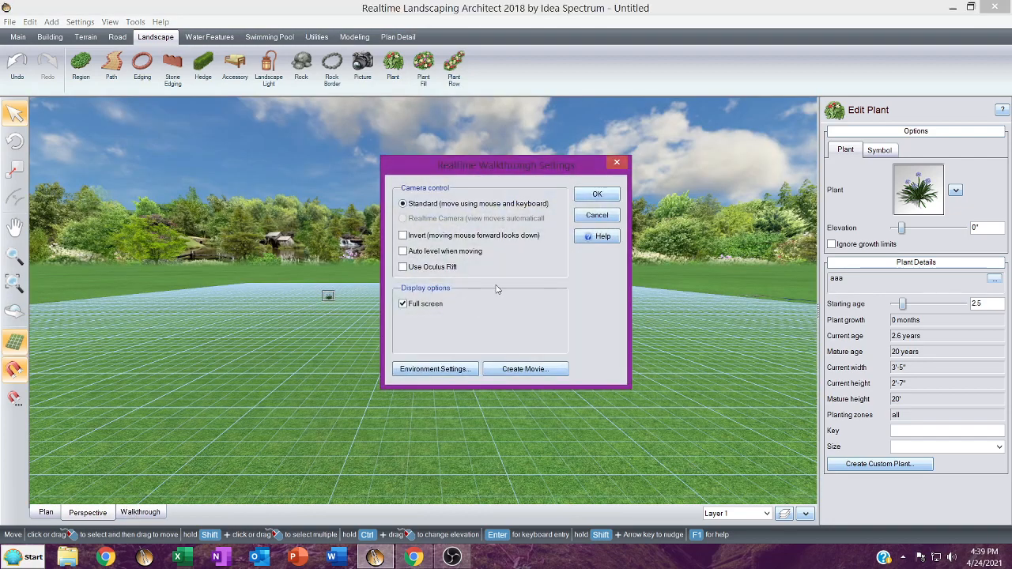
click(595, 193)
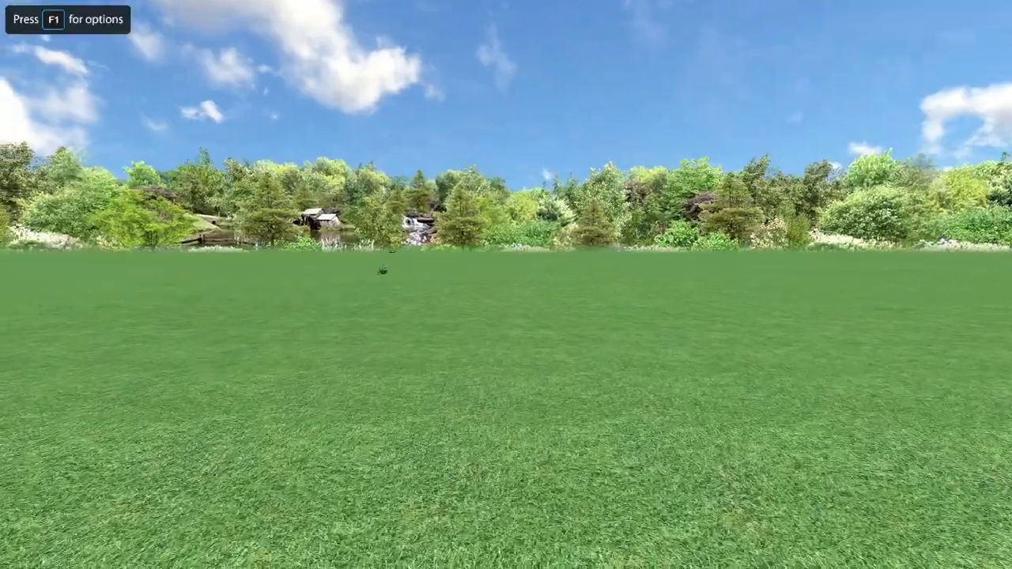
Walk across the lawn up to the placed agapanthus and examine it up close from several sides.
key(a)
key(w)
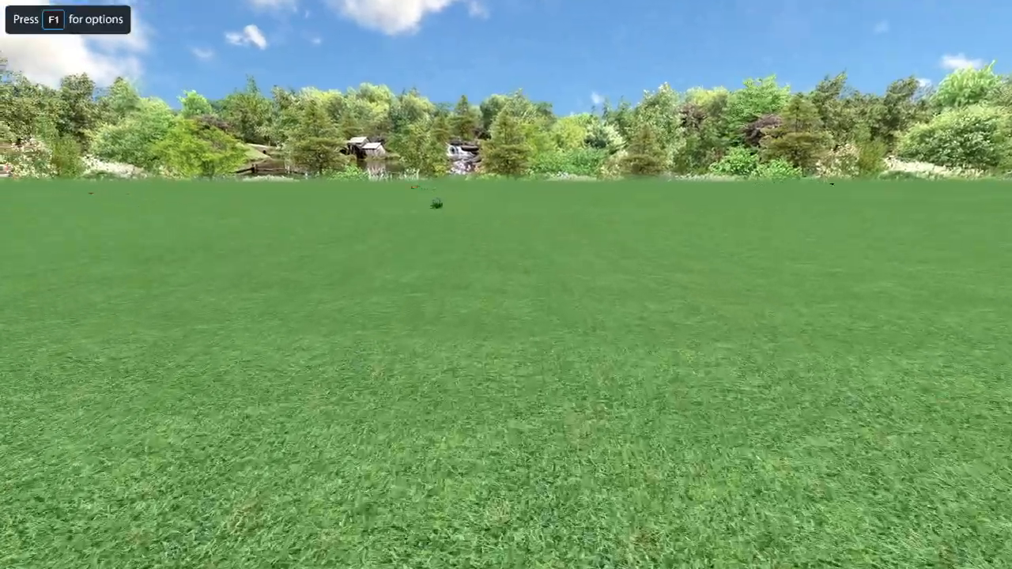
key(w)
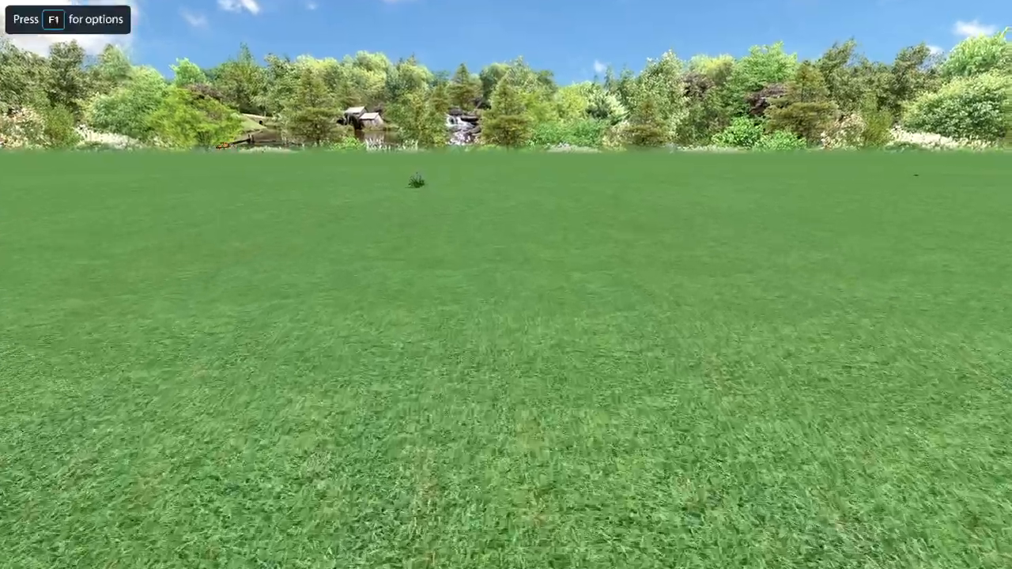
key(w)
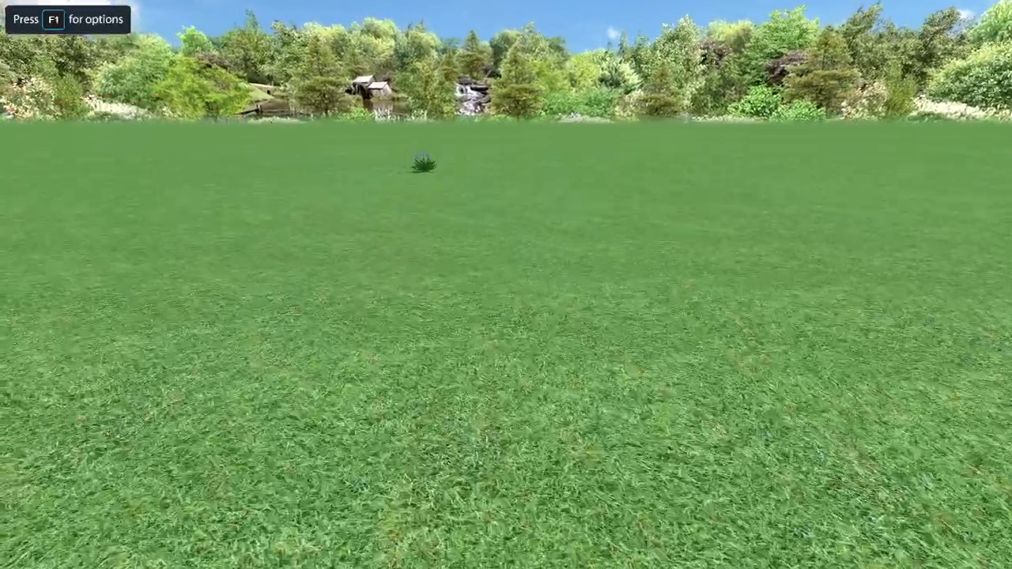
key(w)
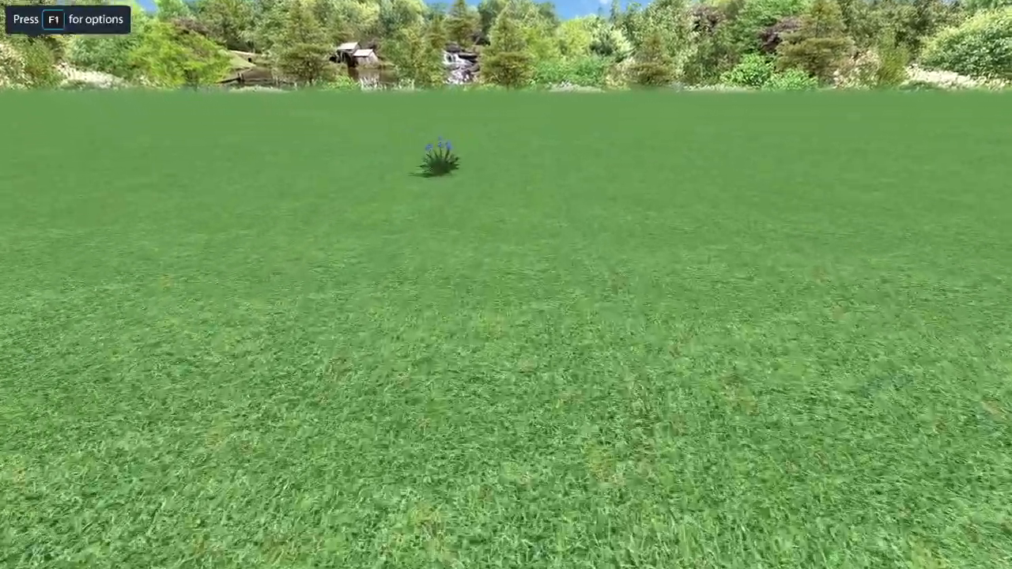
key(w)
key(a)
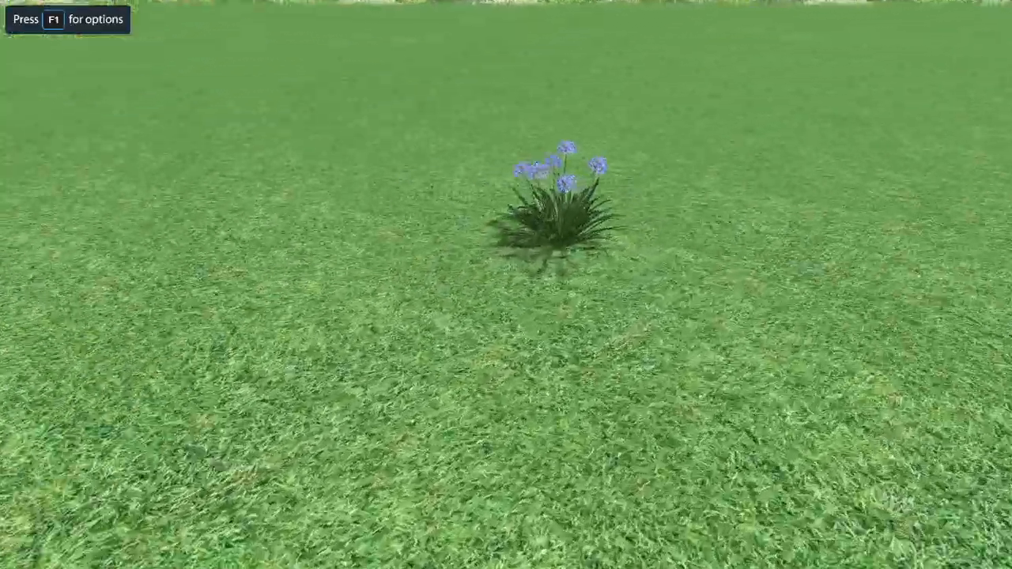
key(a)
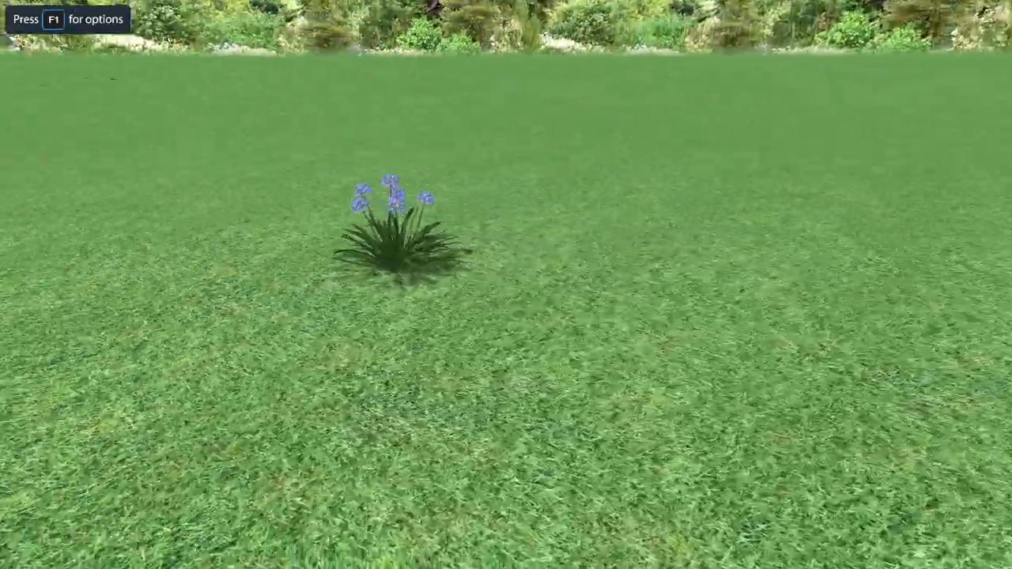
key(w)
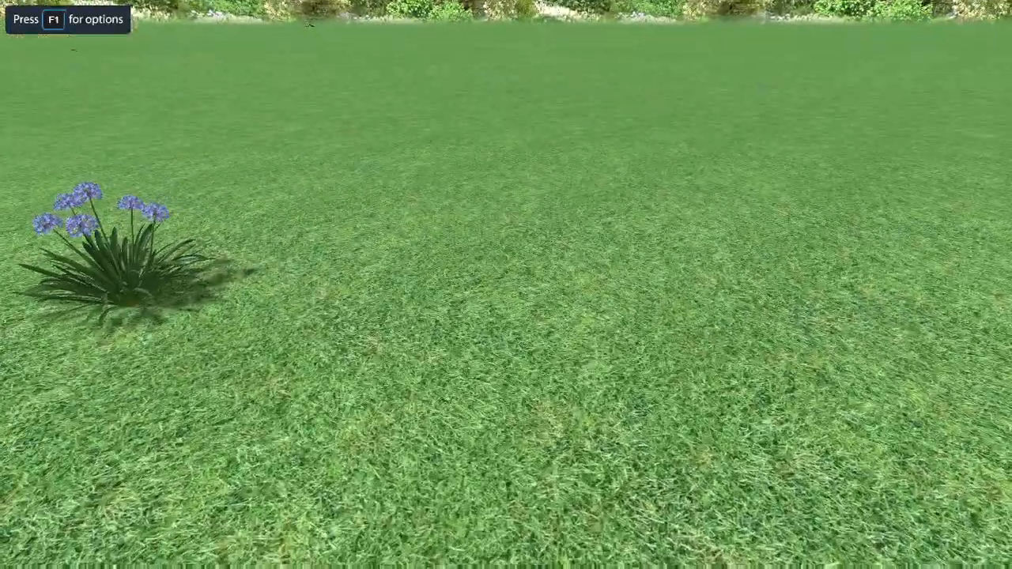
key(a)
key(a)
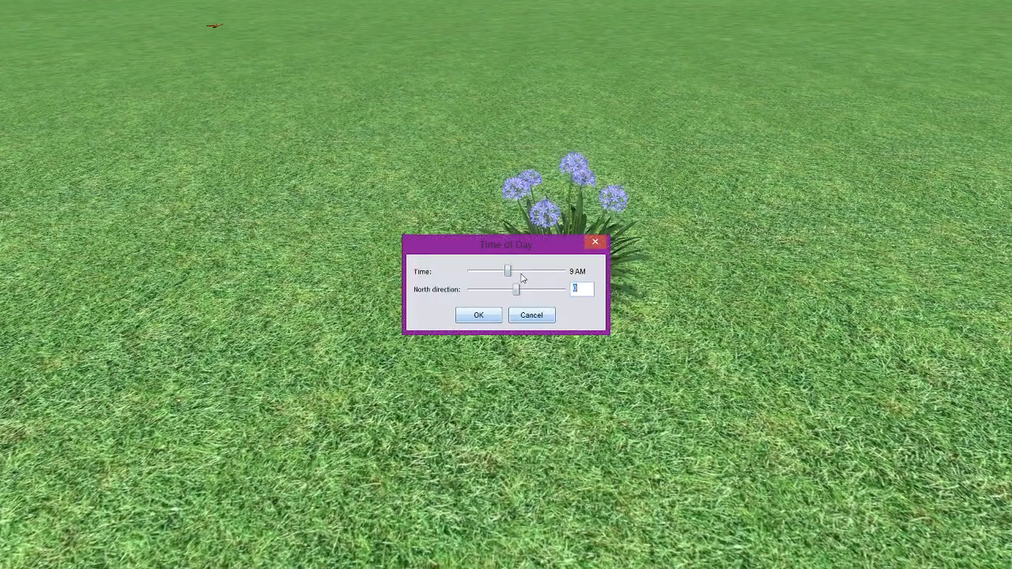
Set the walkthrough's time of day to 4 PM and the north direction to -229, and return to the perspective view.
mouse_move(511, 271)
mouse_down()
mouse_move(533, 272)
mouse_move(524, 290)
mouse_move(497, 290)
mouse_move(495, 274)
mouse_up()
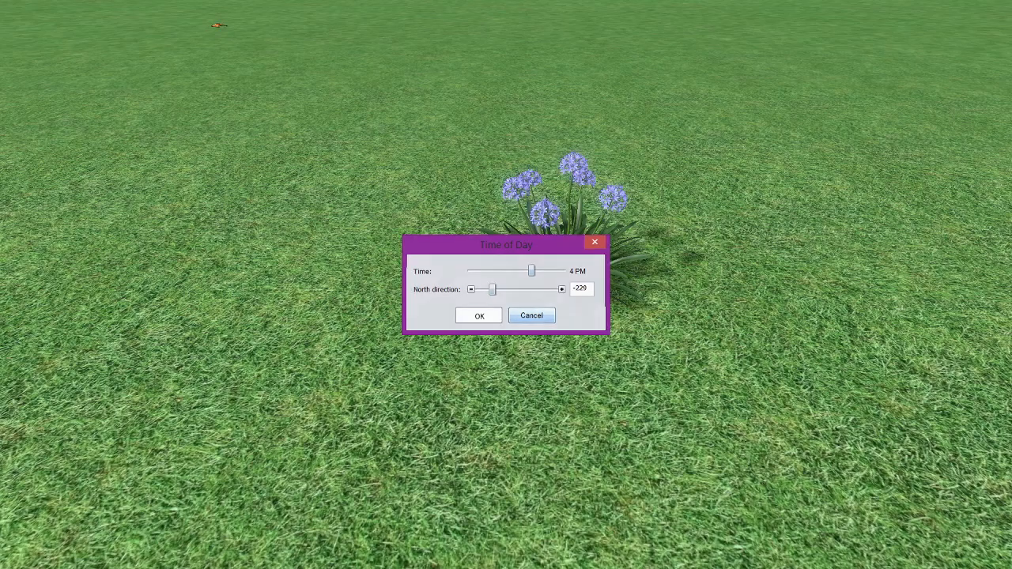
click(478, 315)
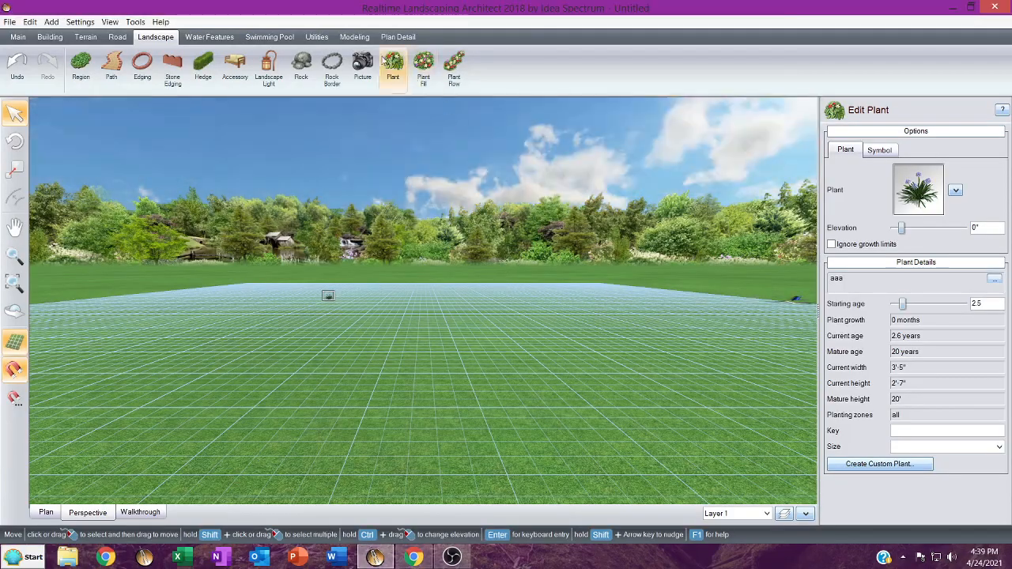
Add the custom picture plant Agapanthus, African Lily to the lawn, just left of the imported aaa plant.
click(393, 67)
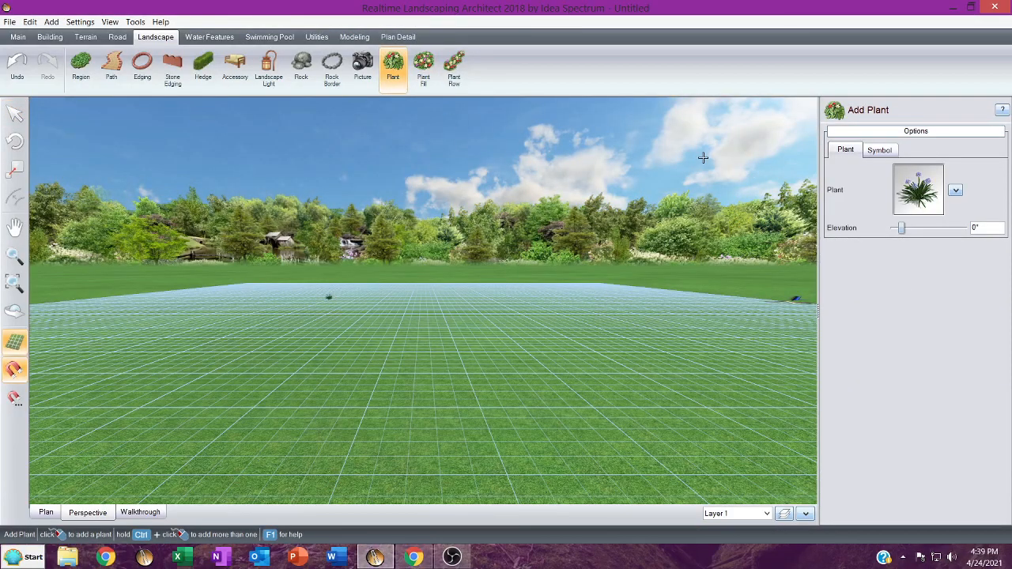
click(919, 193)
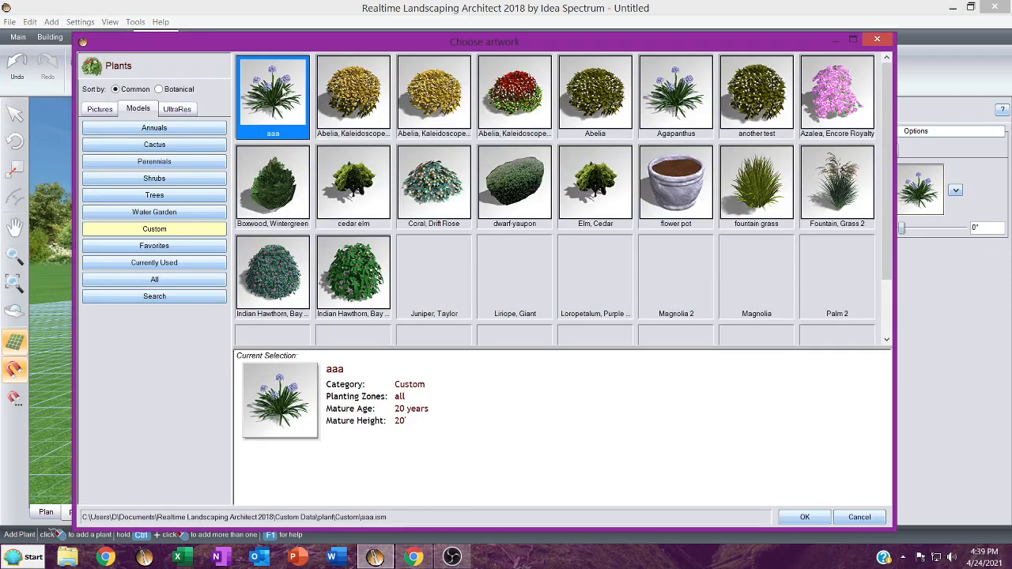
click(107, 108)
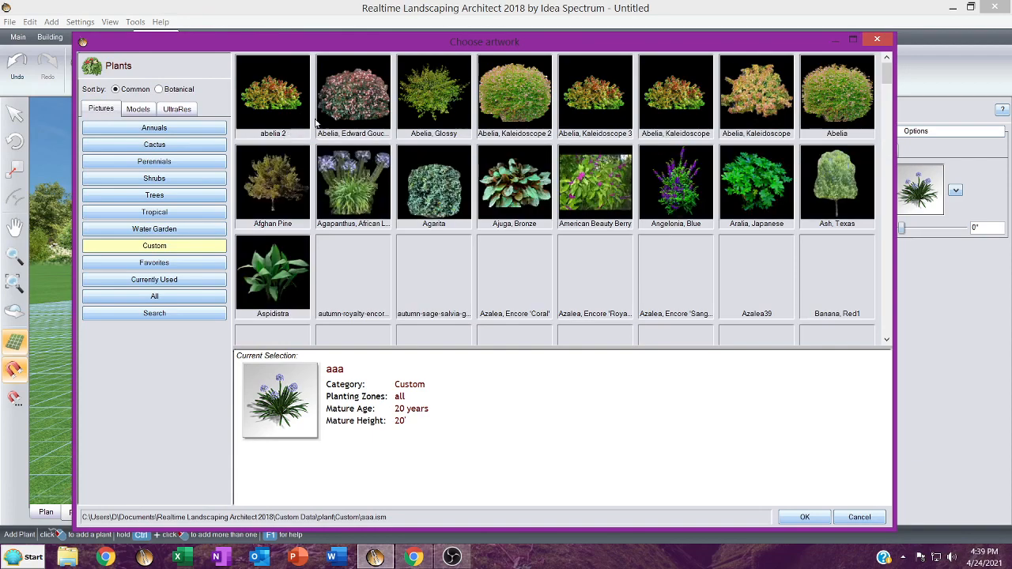
double_click(348, 184)
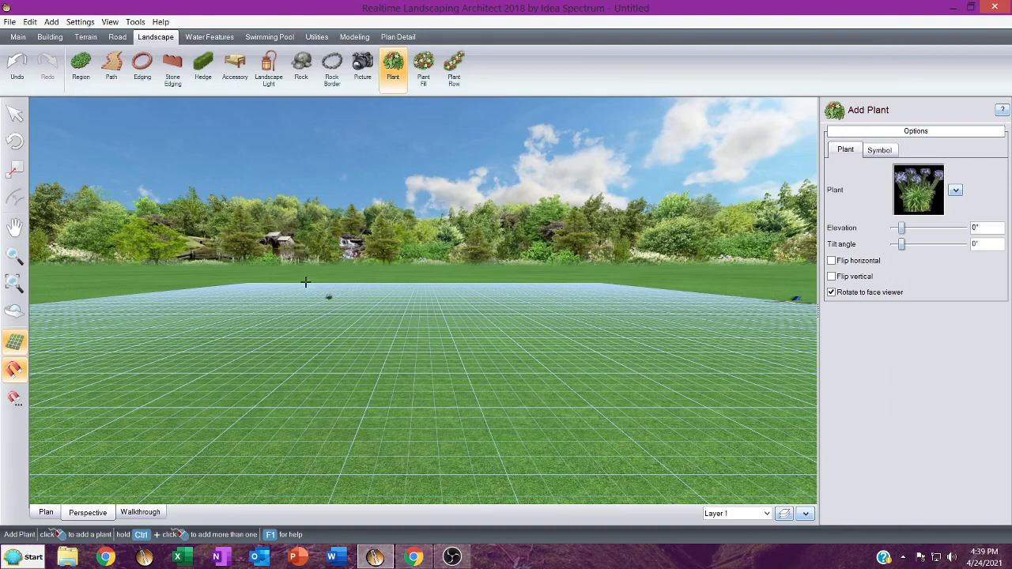
click(306, 282)
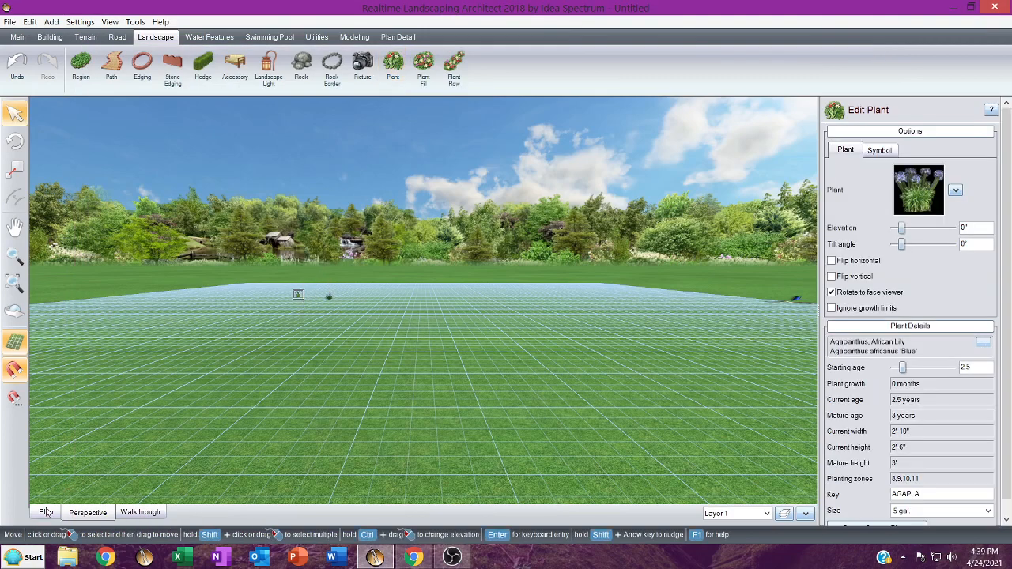
In the plan view, select both agapanthus plants together and move them down toward the plan's lower edge.
click(46, 512)
drag(320, 265, 398, 337)
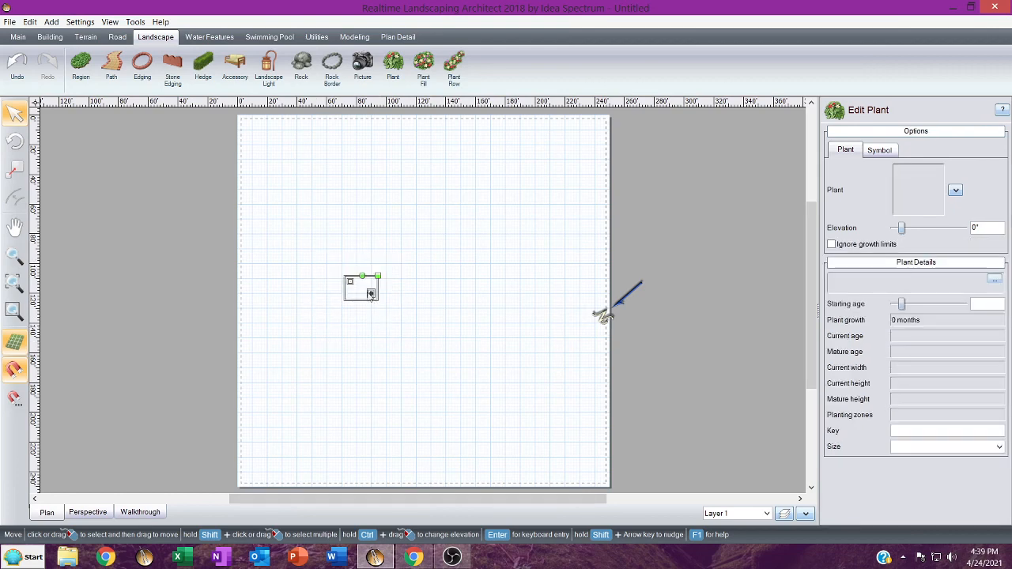
drag(367, 304, 343, 374)
drag(300, 262, 397, 351)
drag(372, 291, 361, 419)
Move the African Lily picture plant level with the aaa plant, about 8 ft to its left.
scroll(362, 419, down, 2)
scroll(361, 416, up, 4)
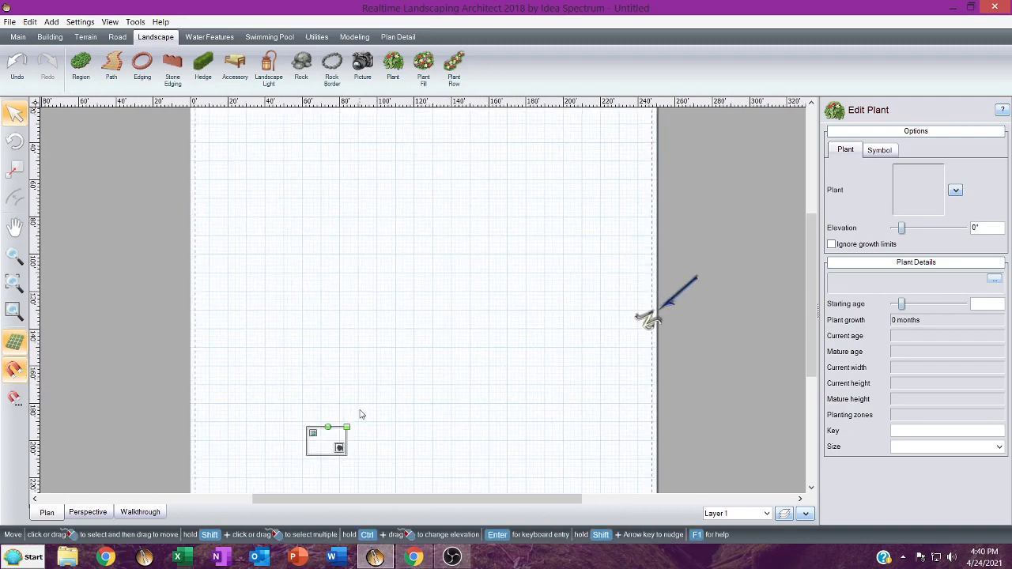
middle_drag(361, 414, 385, 345)
scroll(385, 345, up, 1)
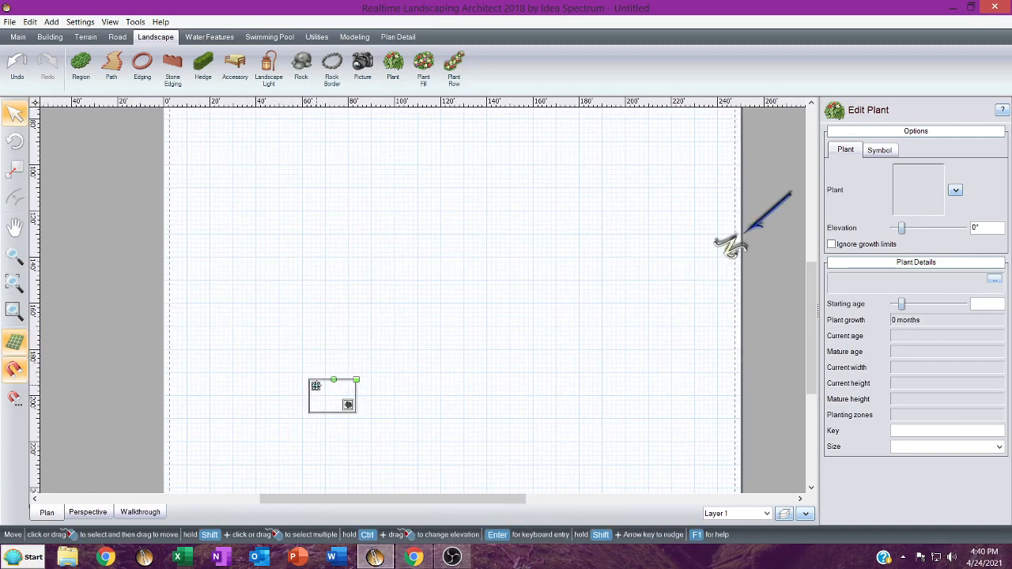
click(316, 386)
drag(315, 386, 325, 402)
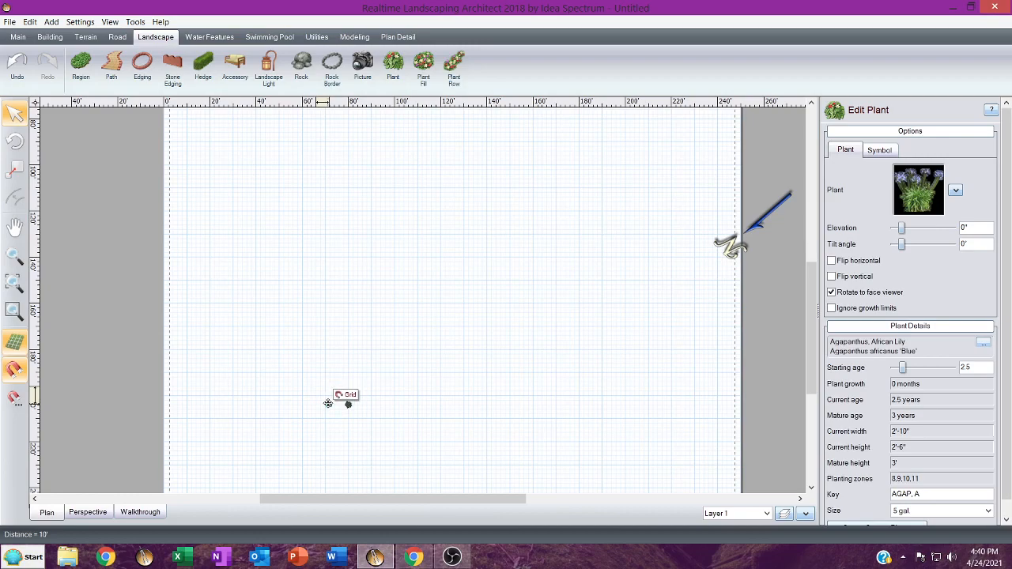
Run a walkthrough up to the two agapanthus plants and compare the picture plant with the imported model from several sides.
click(100, 510)
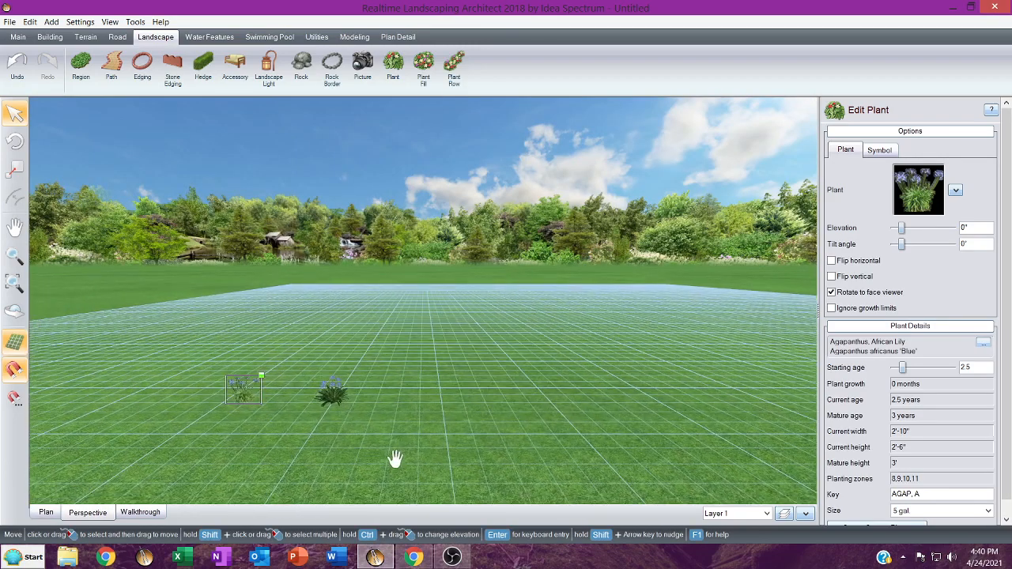
click(139, 513)
click(595, 196)
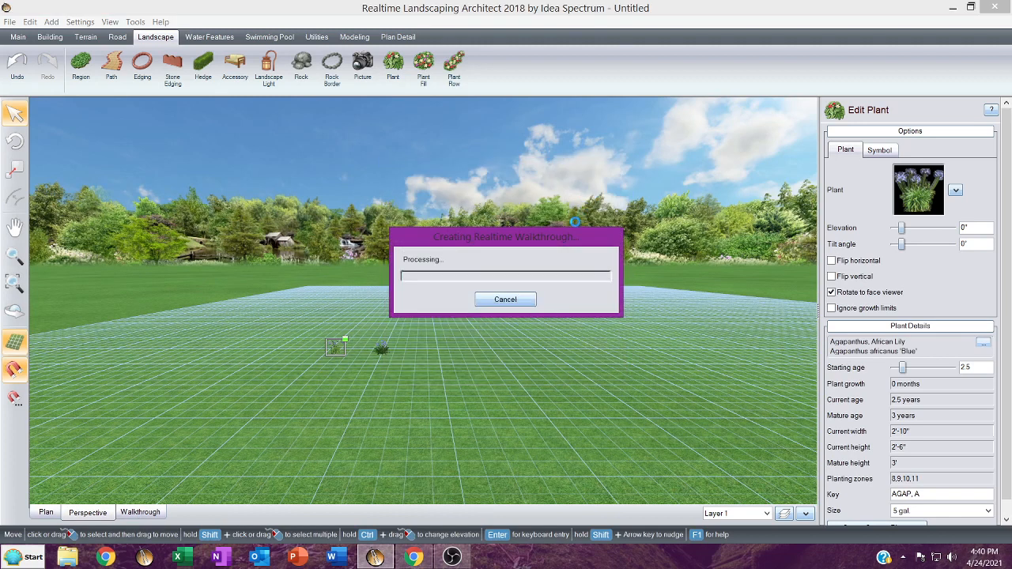
key(Up)
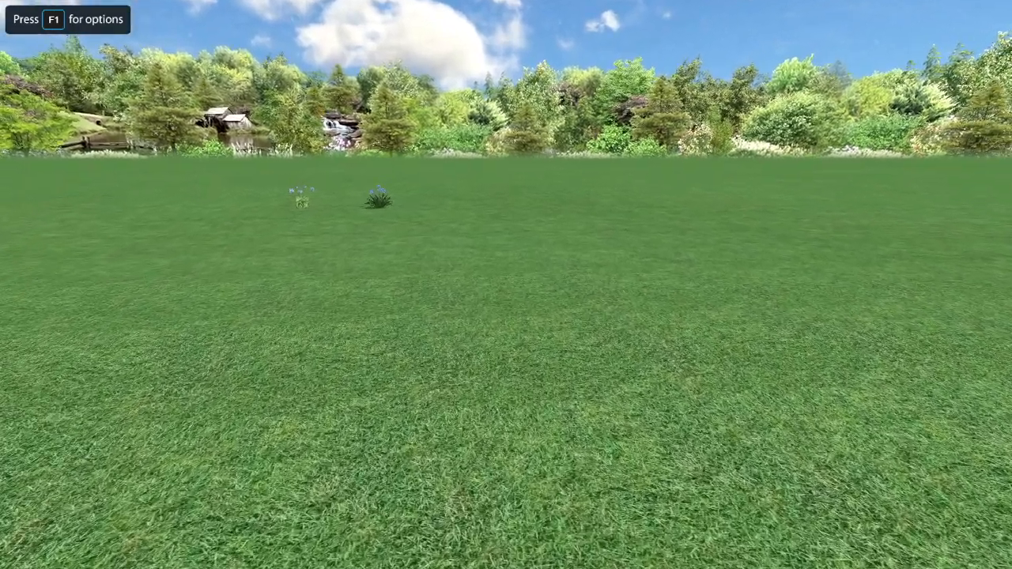
key(Up)
key(Left)
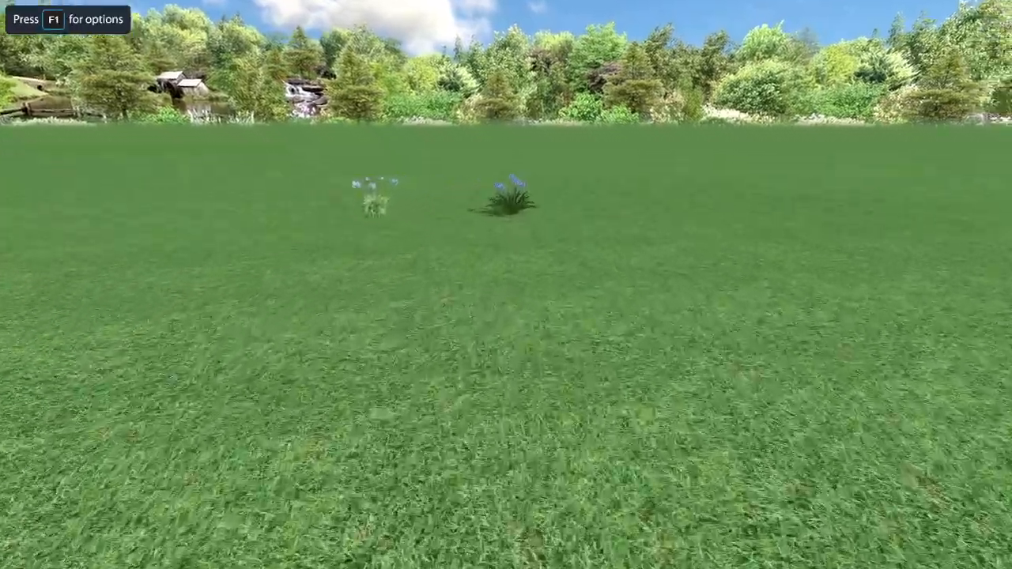
key(Up)
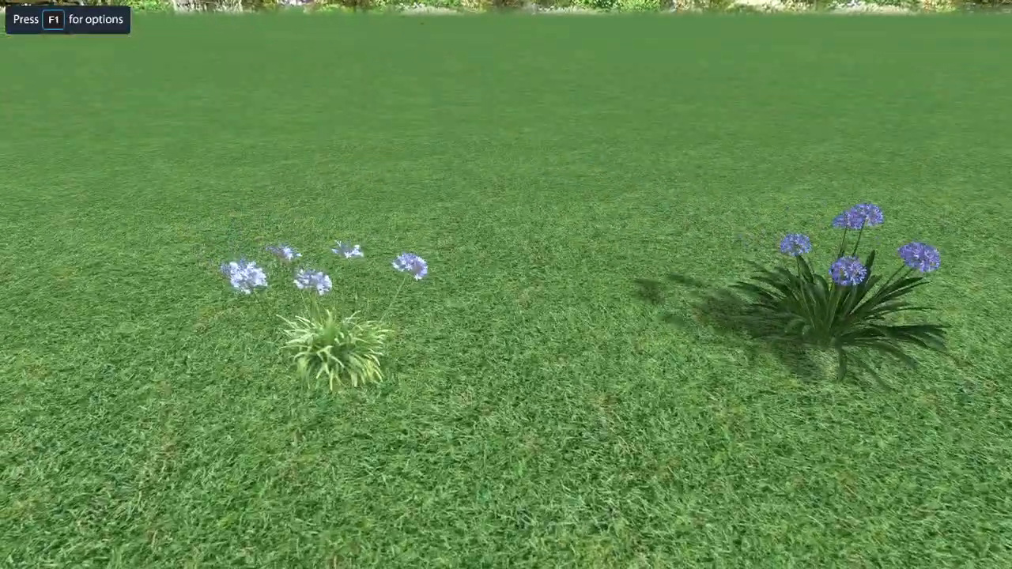
key(Left)
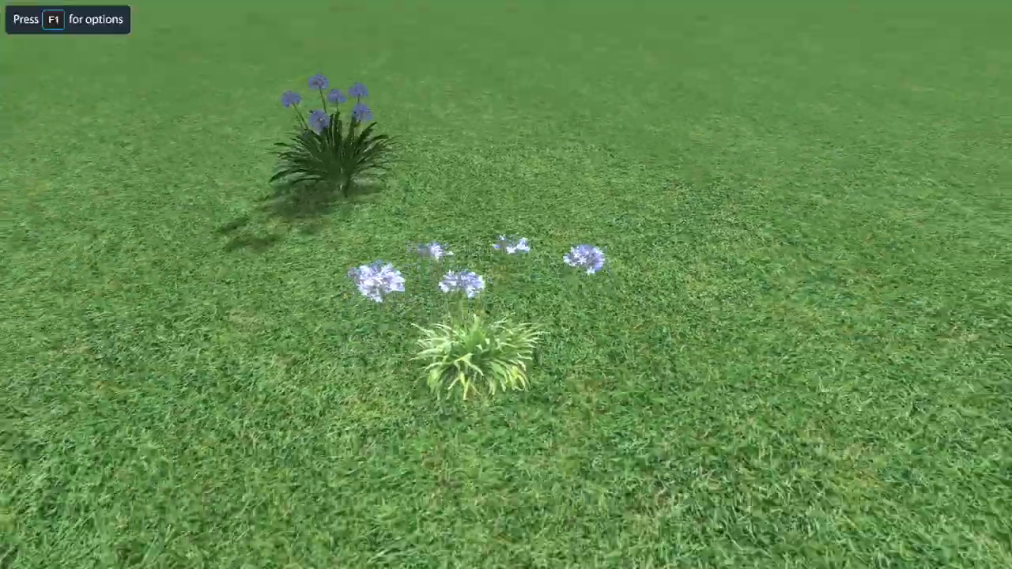
key(Left)
key(Up)
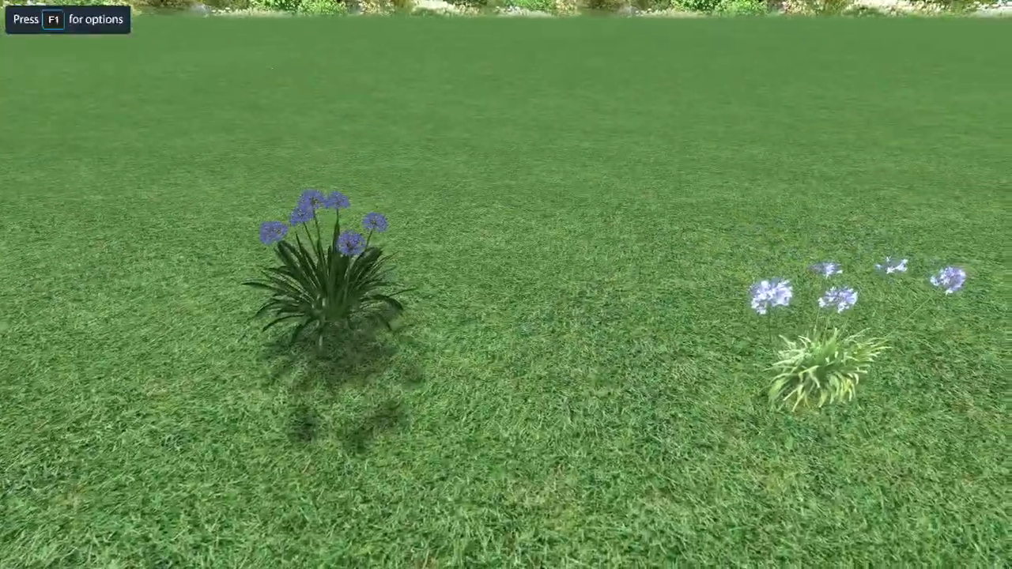
key(Left)
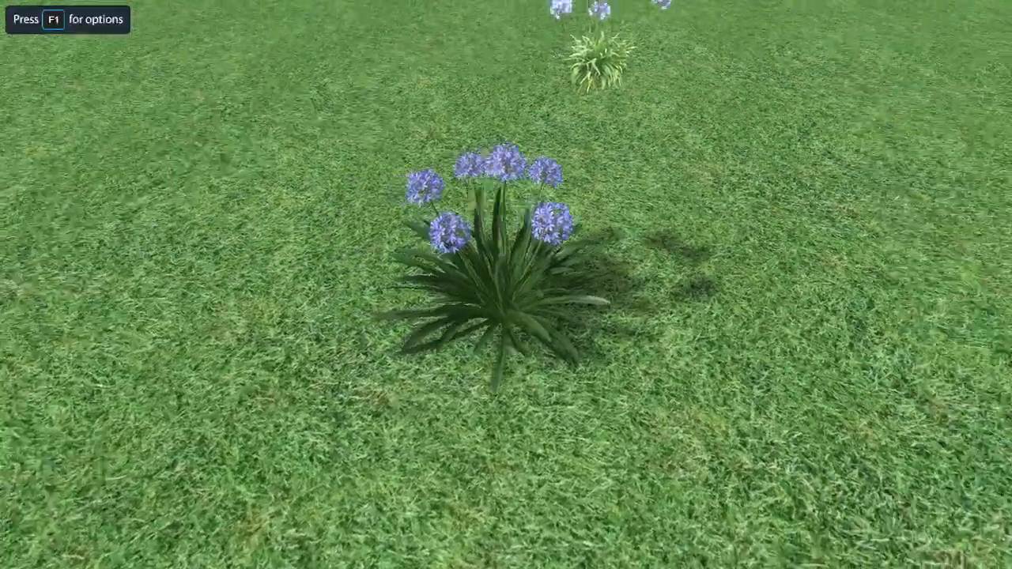
key(Up)
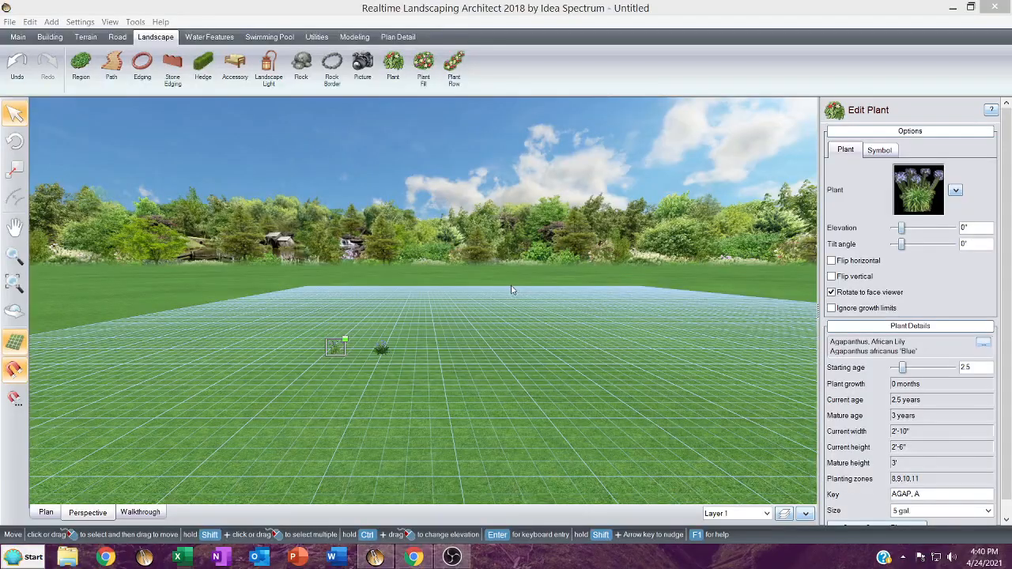
Copy the aaa plant on the plan and place the duplicate about 8 ft to its right.
click(45, 512)
scroll(282, 408, up, 2)
scroll(311, 346, up, 4)
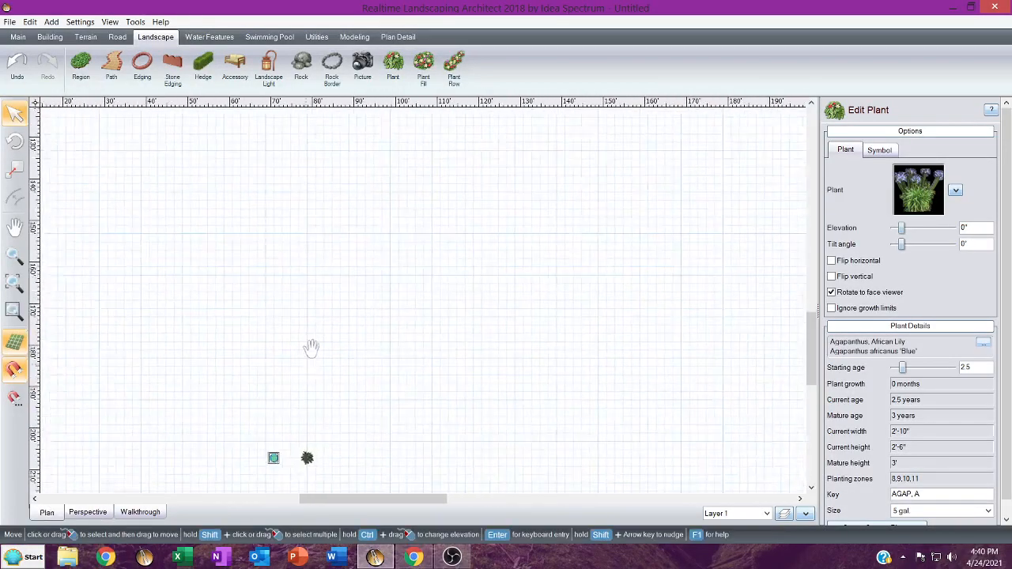
middle_drag(321, 368, 361, 303)
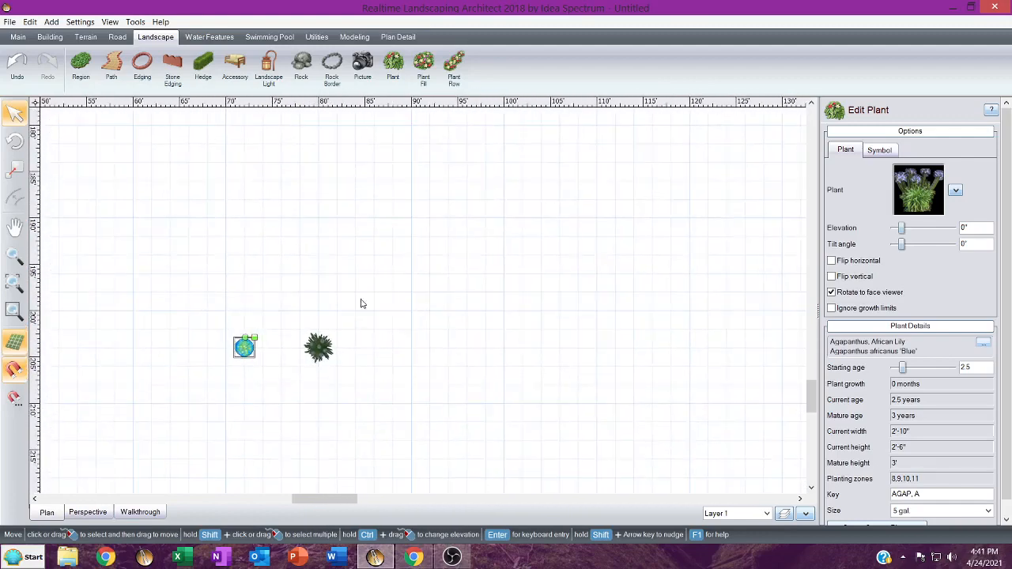
scroll(360, 305, up, 1)
middle_drag(282, 374, 335, 326)
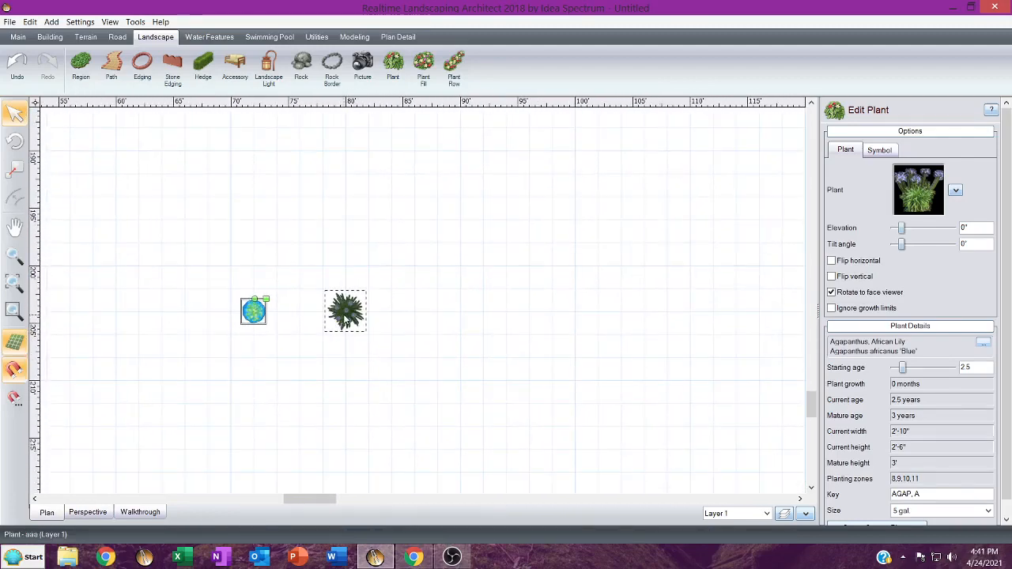
click(345, 315)
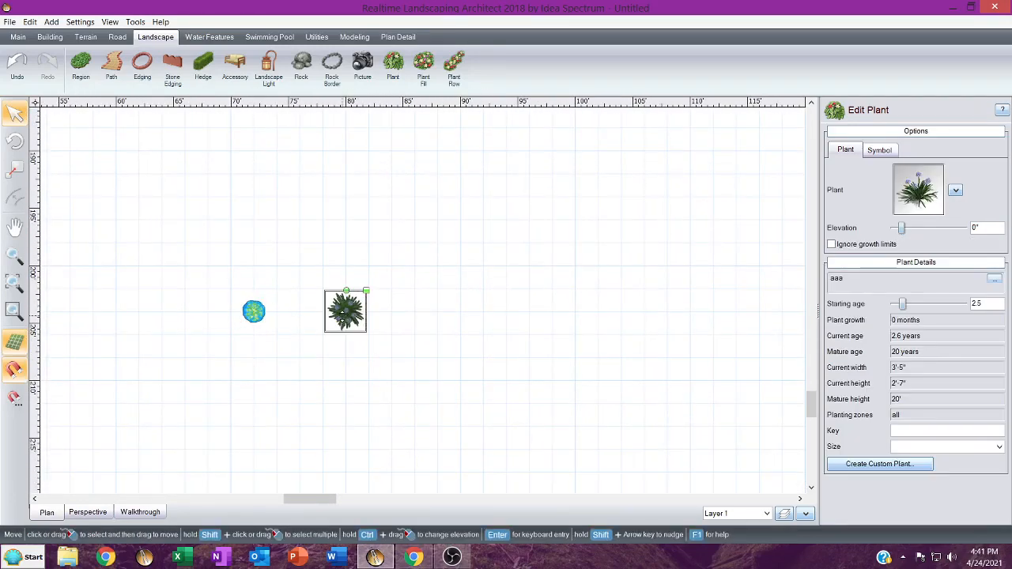
drag(345, 315, 435, 312)
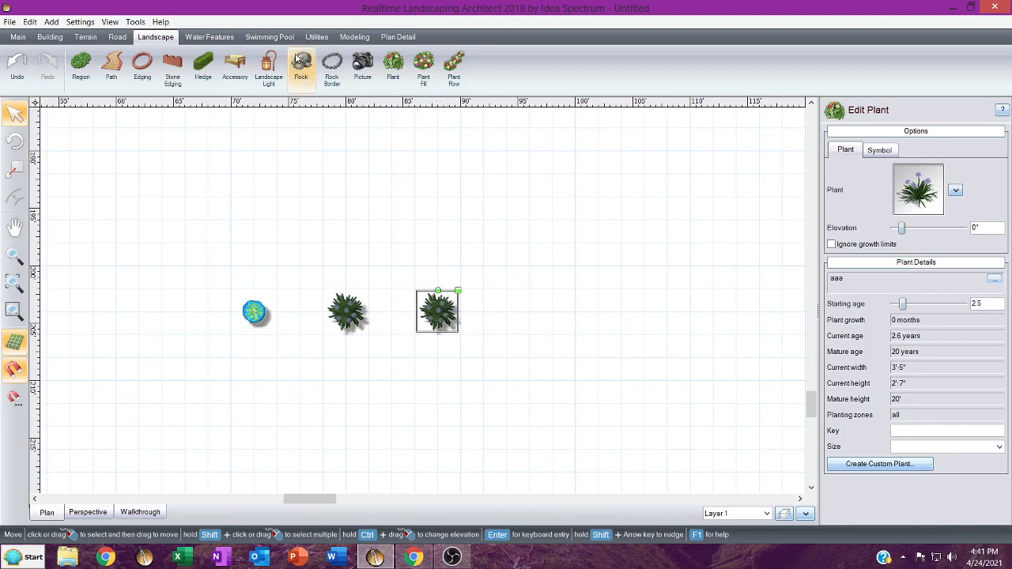
Convert the copied aaa plant to a custom model and set its shader to Plant foliage.
click(352, 37)
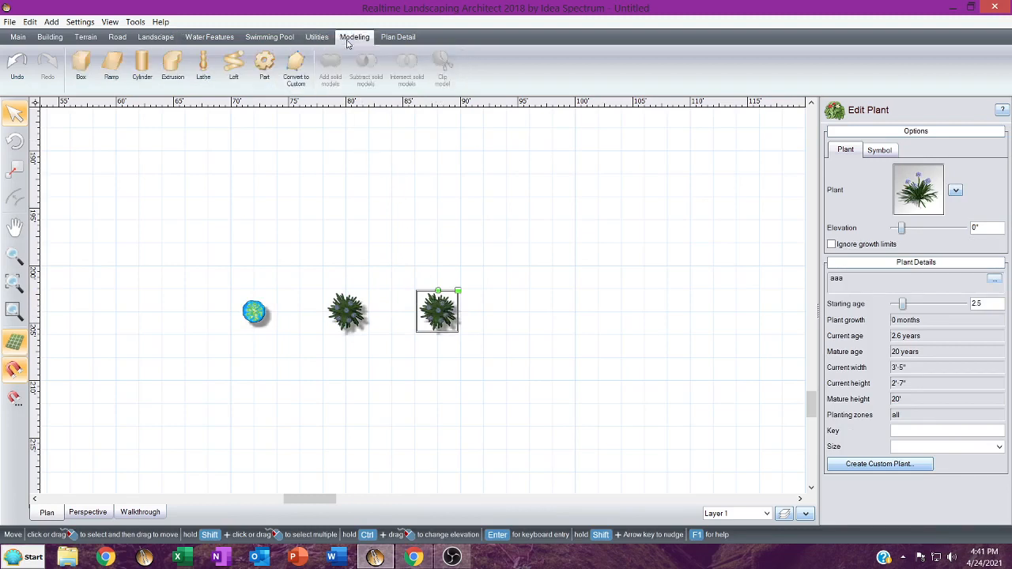
click(295, 70)
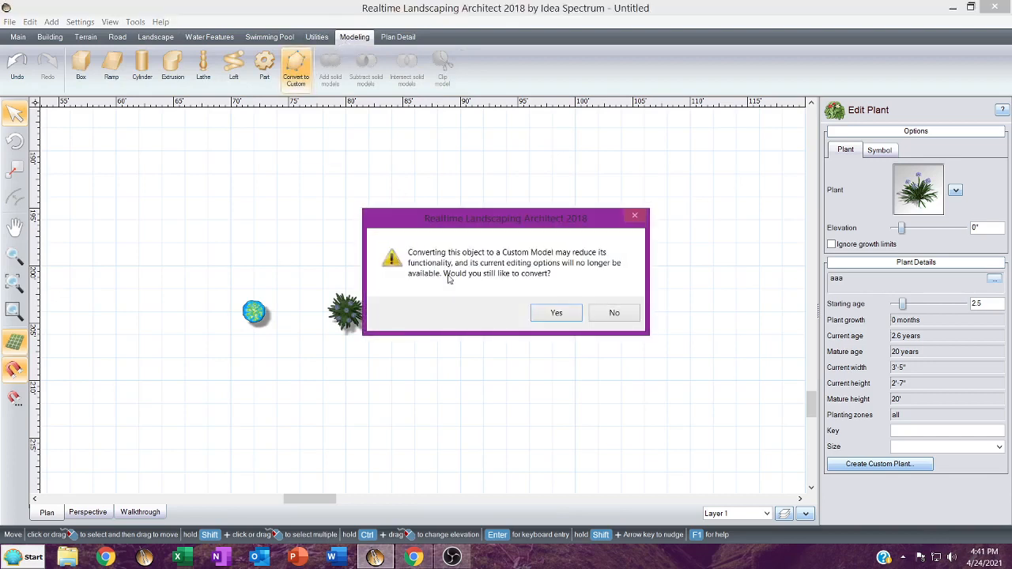
click(556, 313)
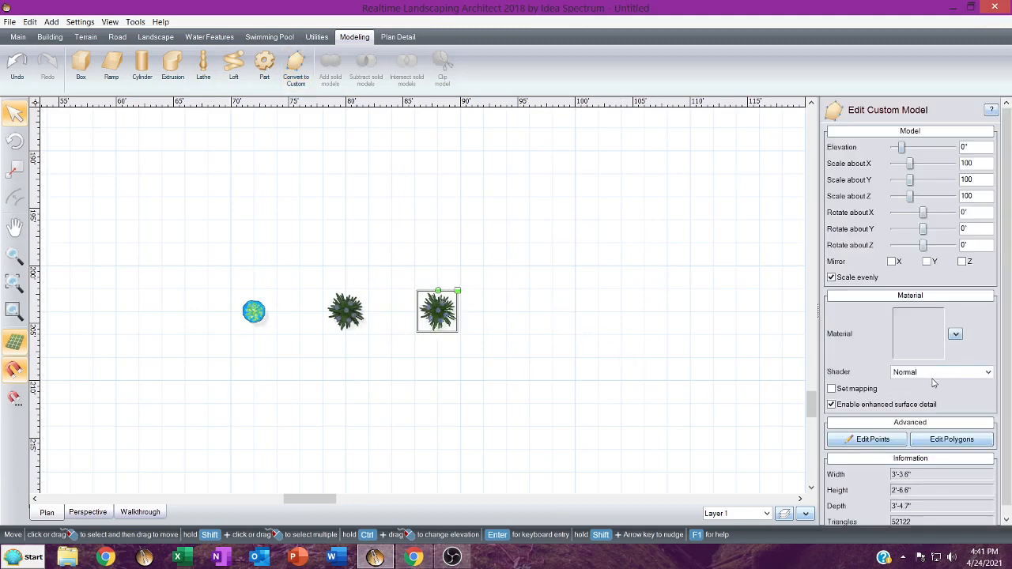
click(930, 375)
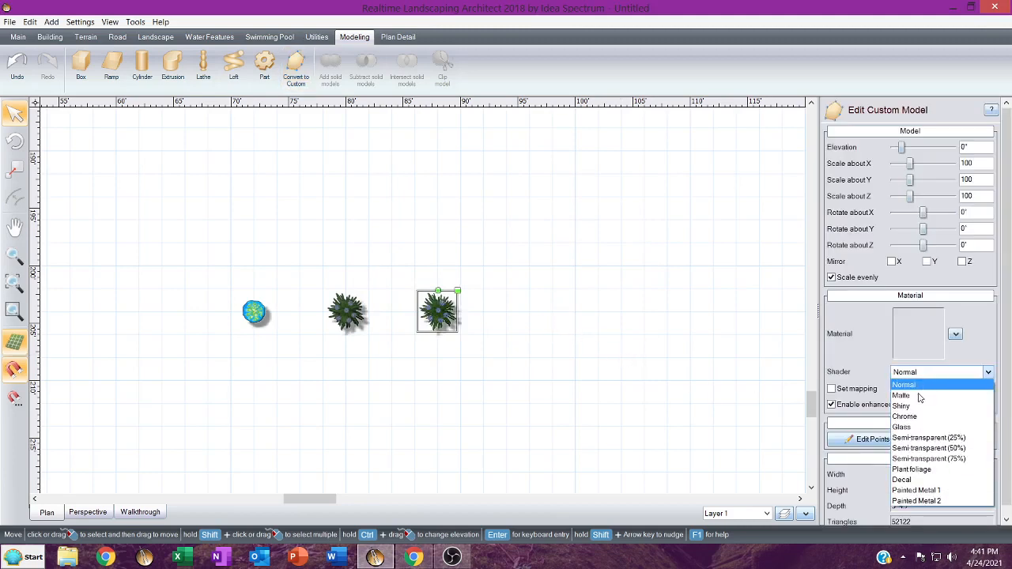
click(913, 470)
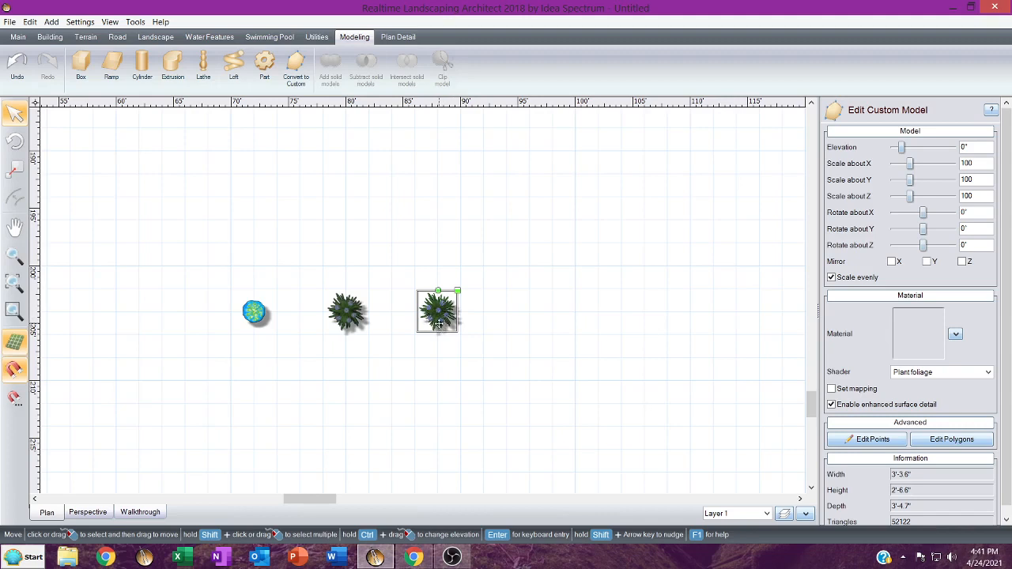
Run a full-screen walkthrough and approach the row of three agapanthus plants to compare the Plant foliage custom model with the other two.
middle_drag(437, 324, 634, 351)
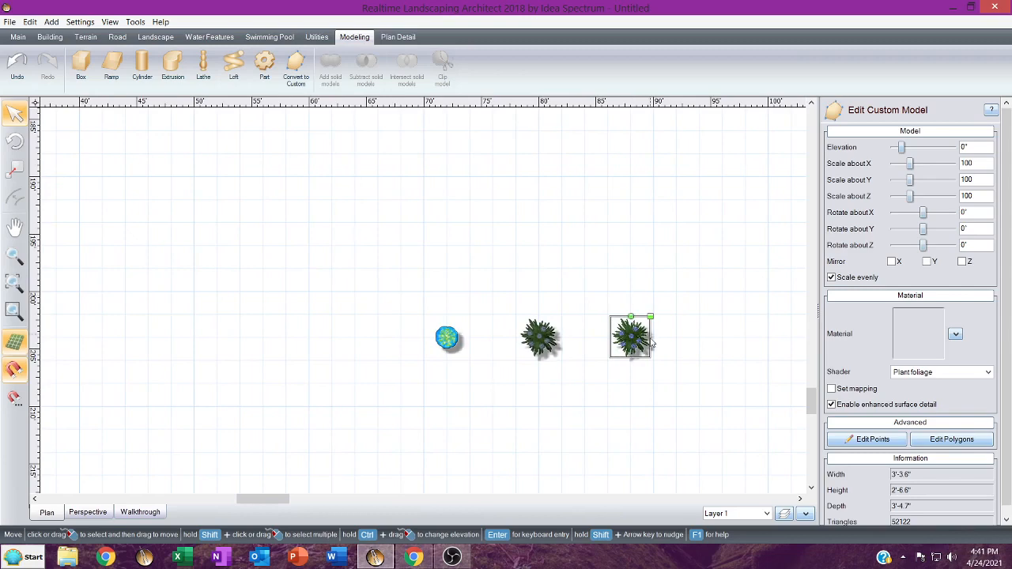
middle_drag(650, 340, 576, 289)
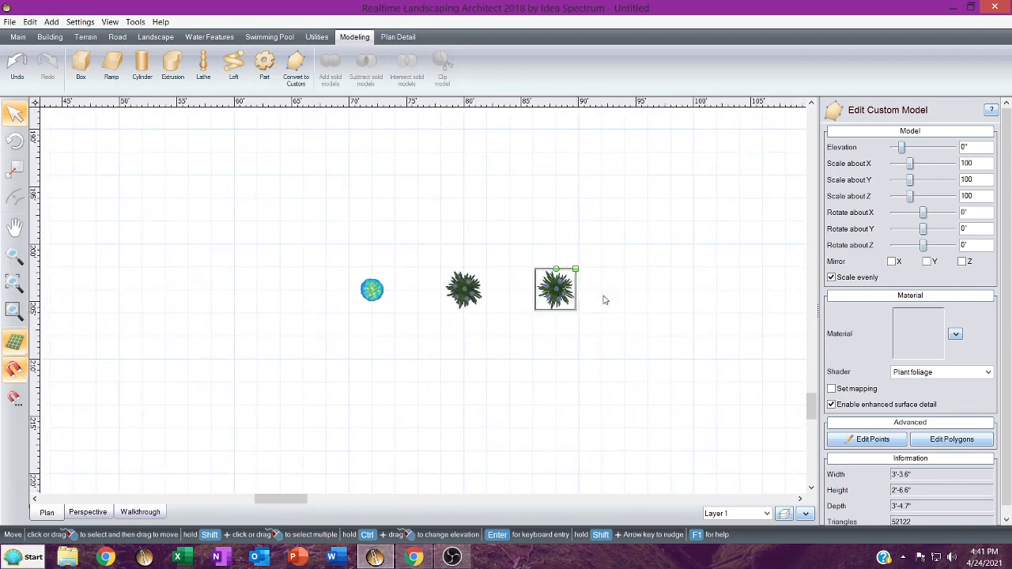
scroll(610, 305, up, 2)
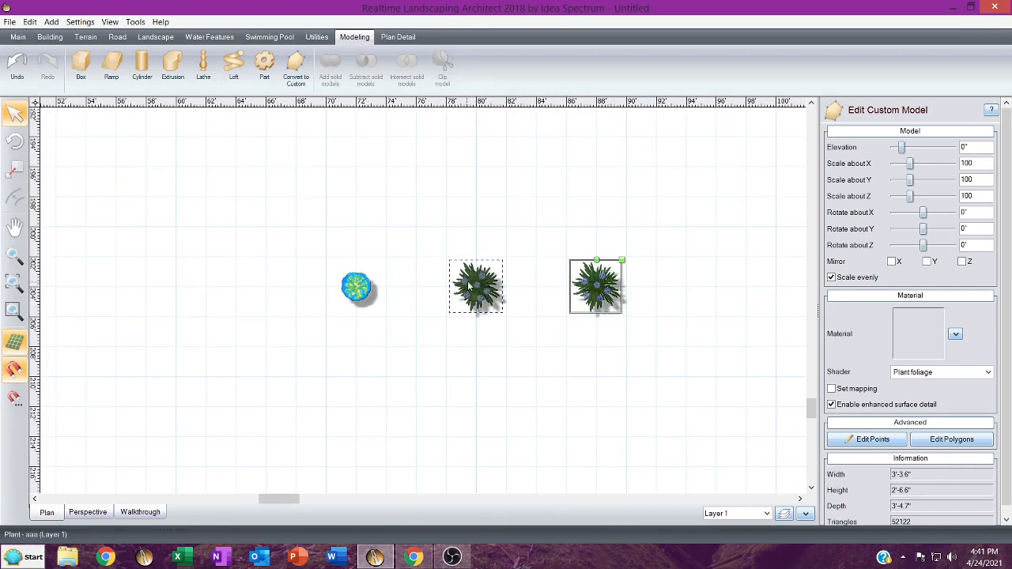
middle_drag(483, 287, 445, 280)
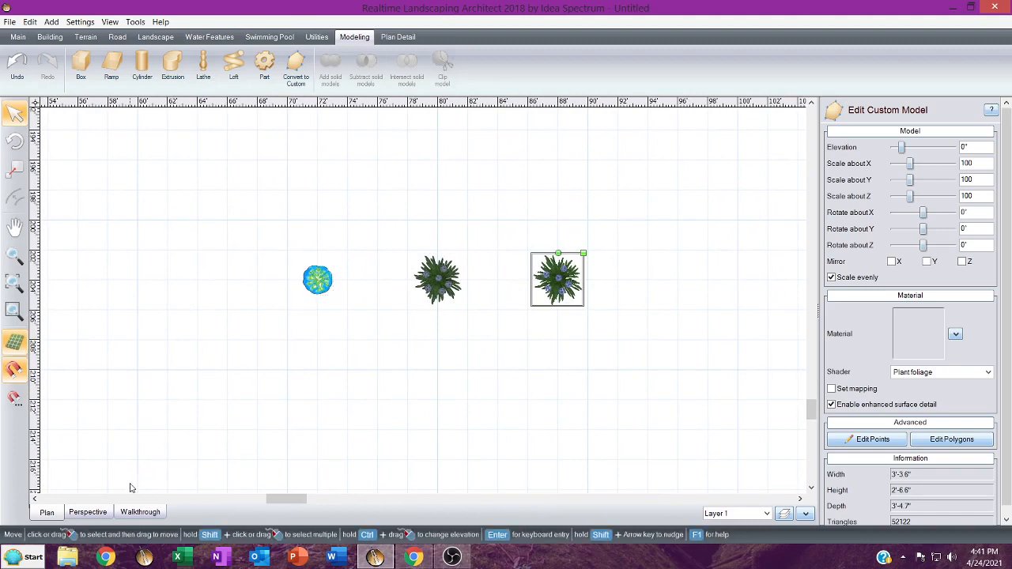
click(137, 513)
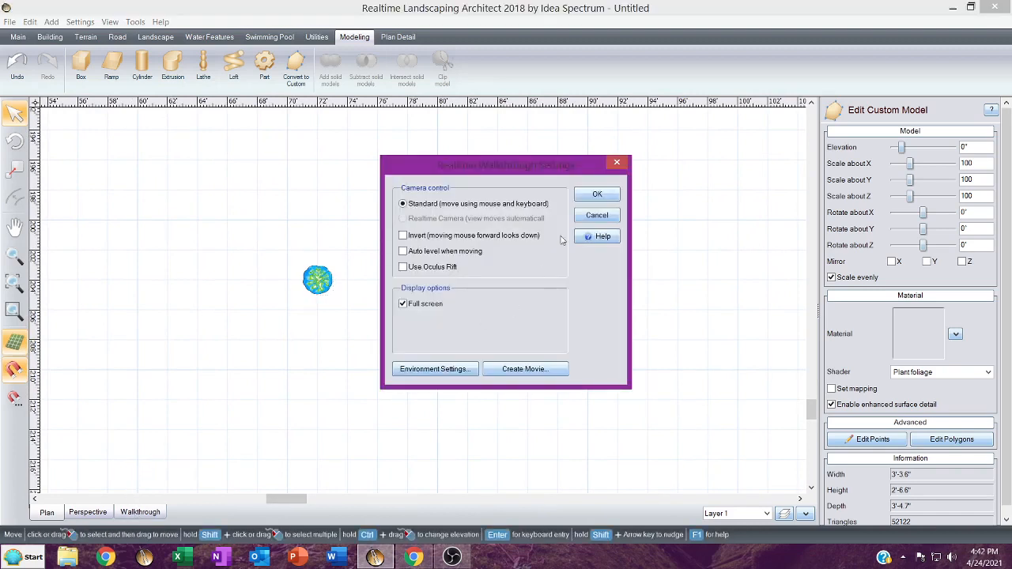
click(591, 196)
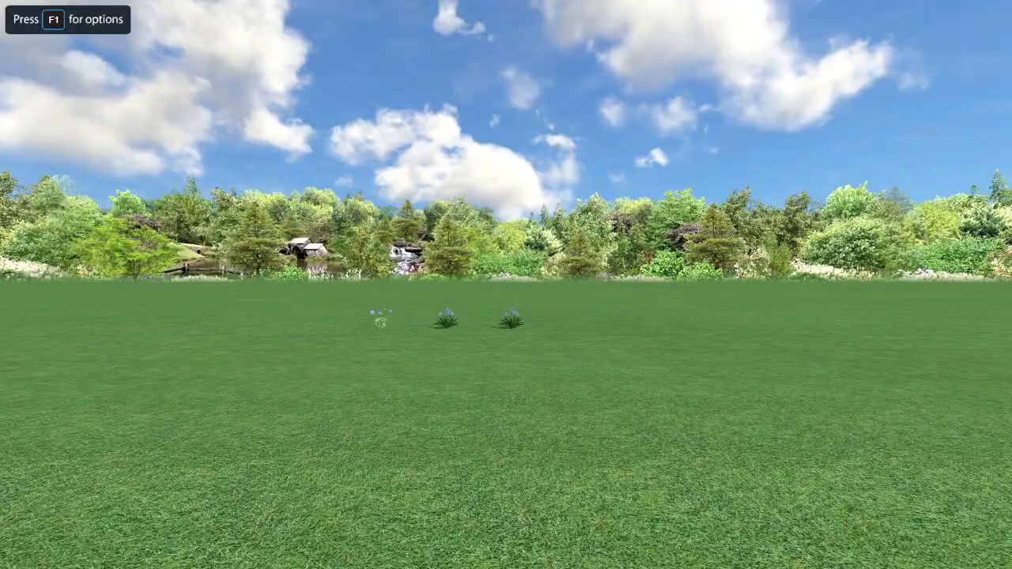
key(Up)
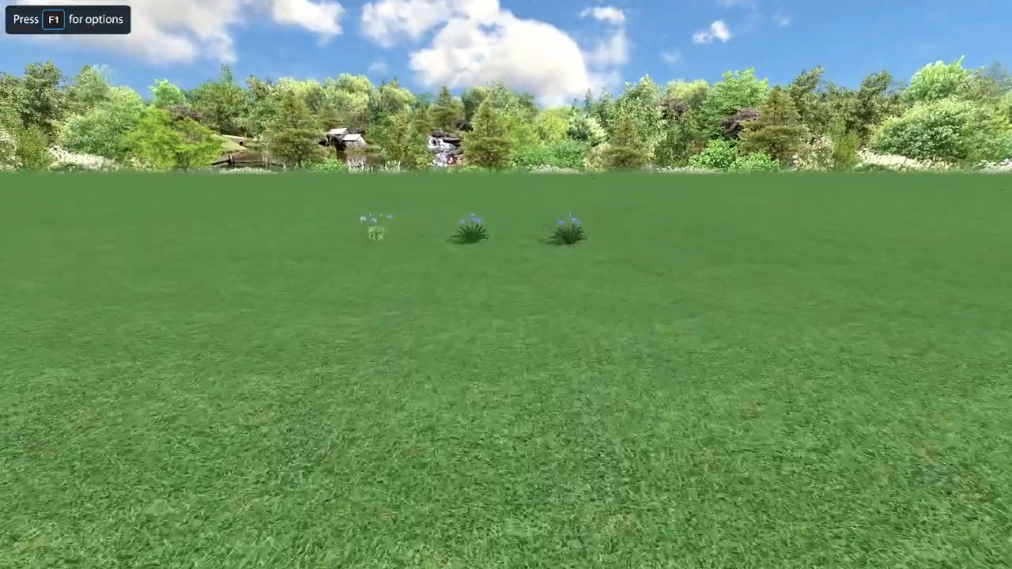
key(Up)
key(Left)
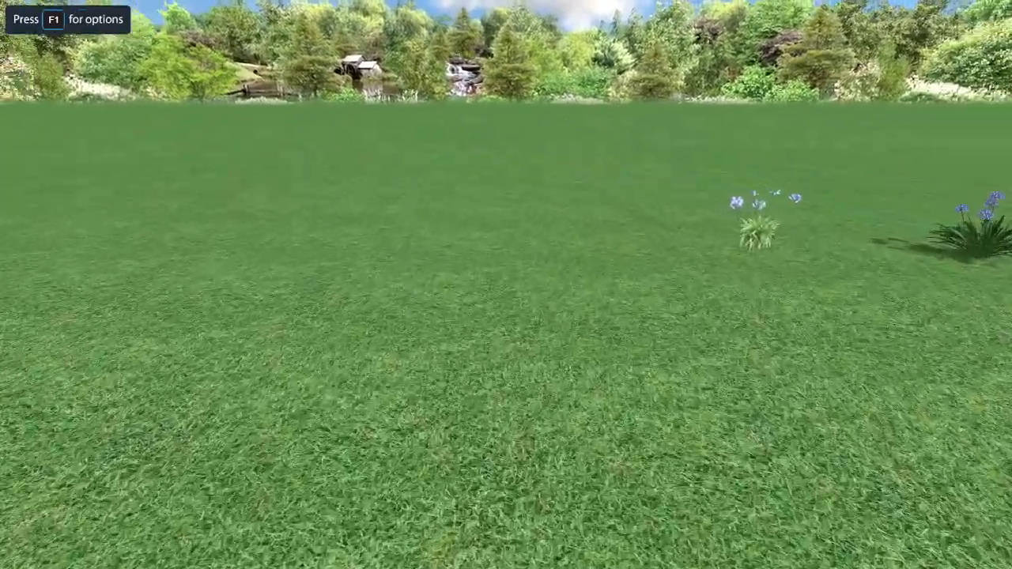
key(Up)
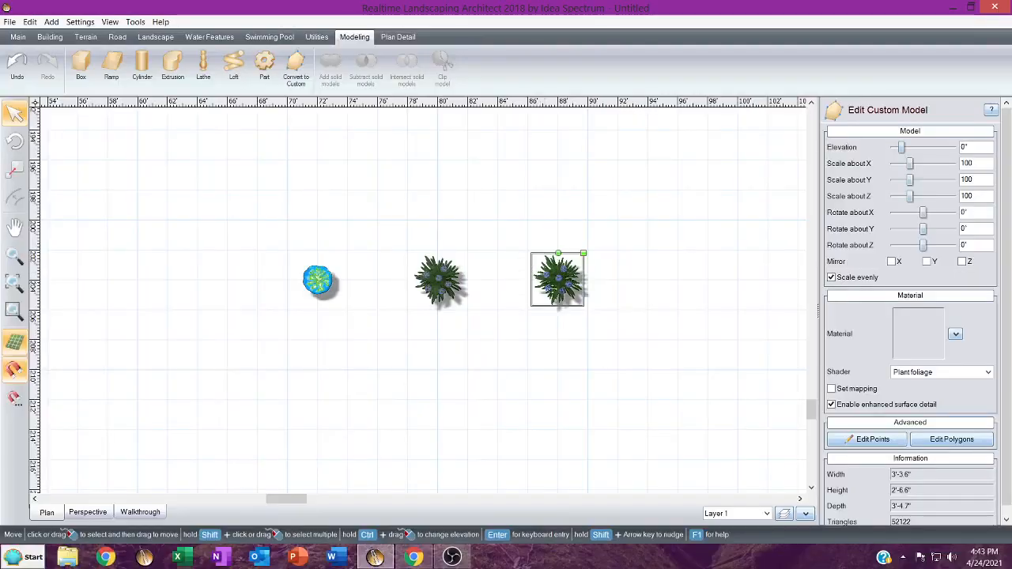
Add a plant legend to the plan and position it just above the row of three agapanthus plants.
click(398, 37)
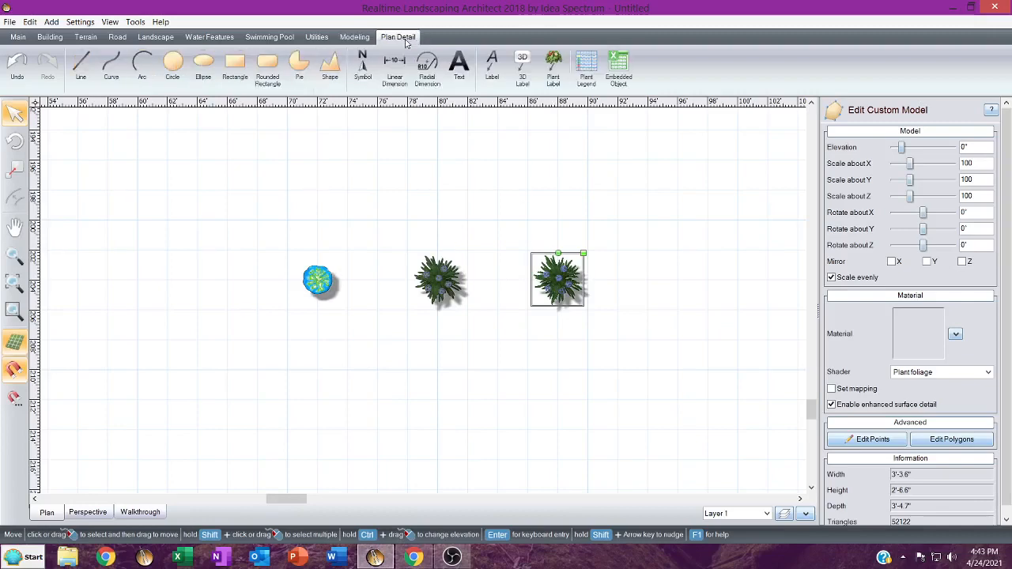
click(586, 67)
click(611, 143)
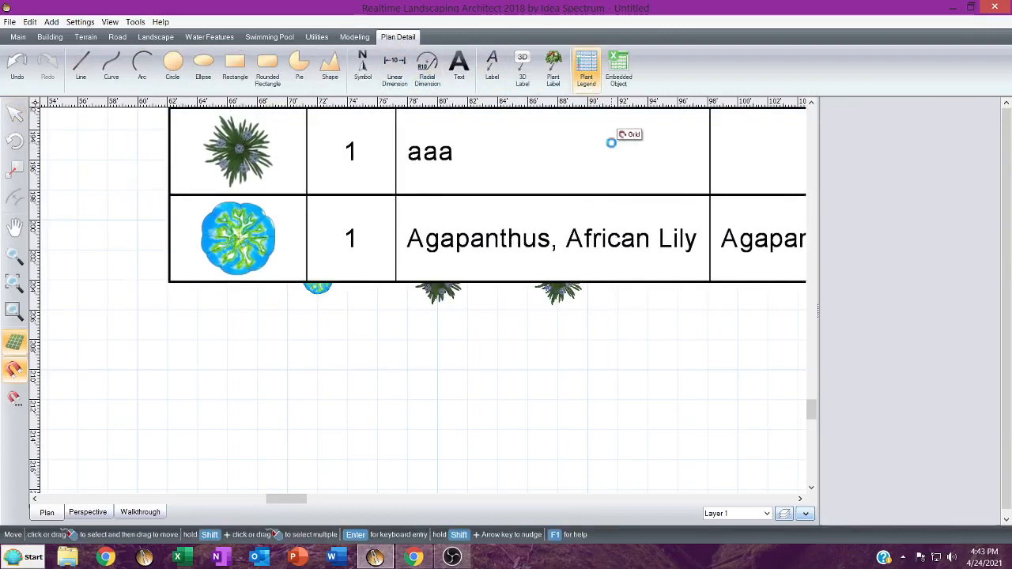
scroll(606, 239, down, 3)
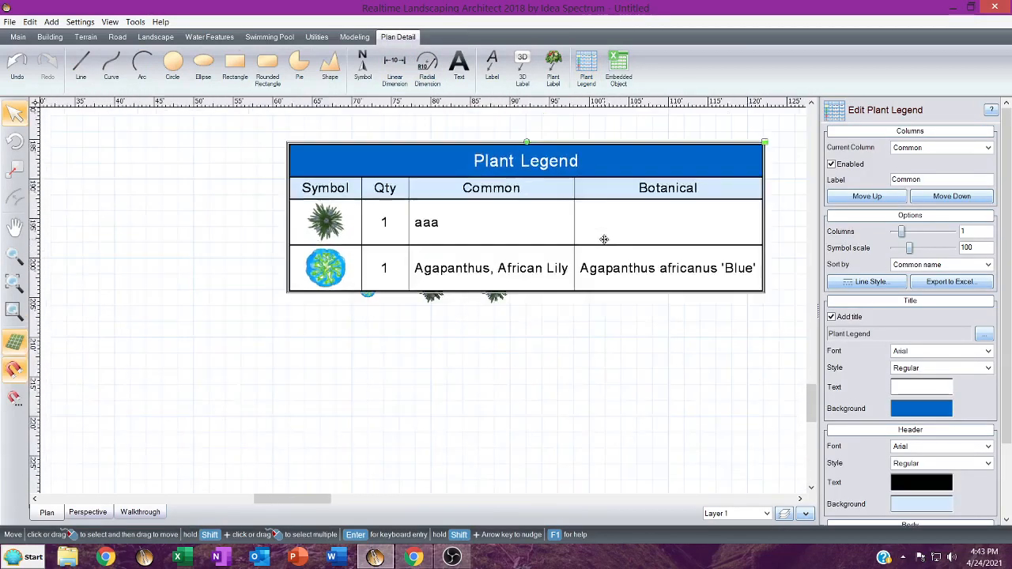
drag(583, 253, 637, 208)
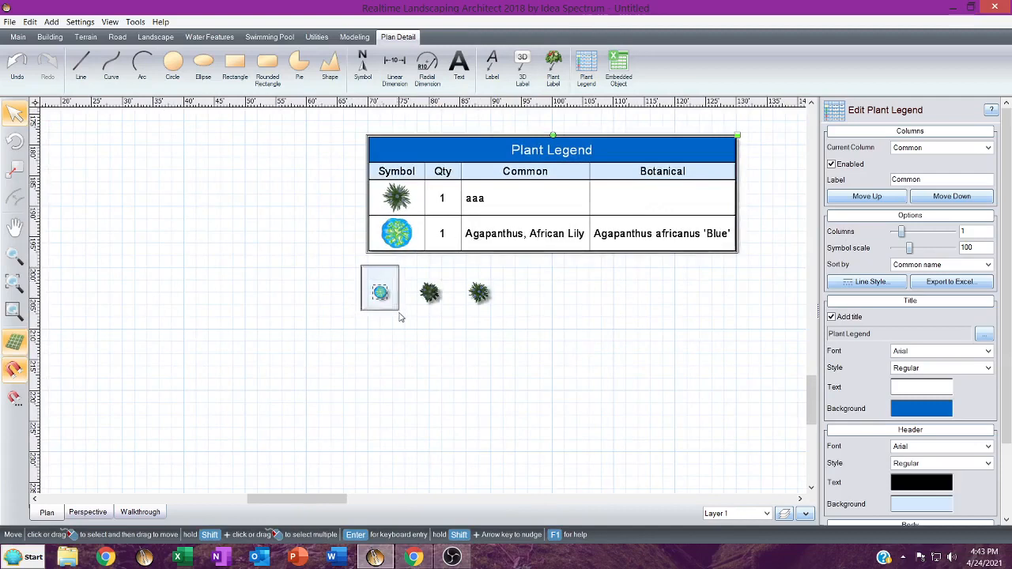
click(381, 294)
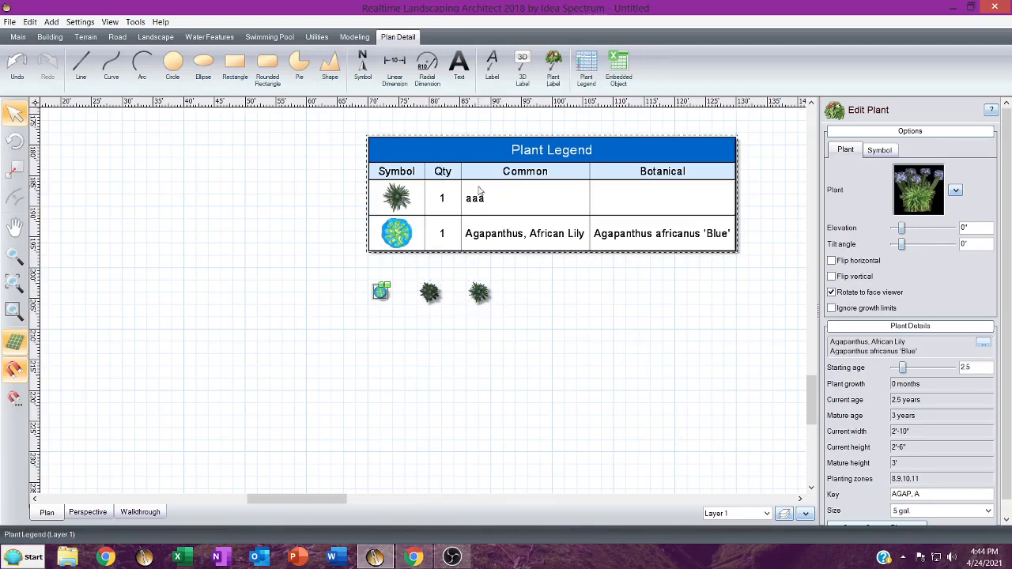
Start the Model Creation Wizard for the custom model at the right end of the row, with Plant as the object type.
click(478, 294)
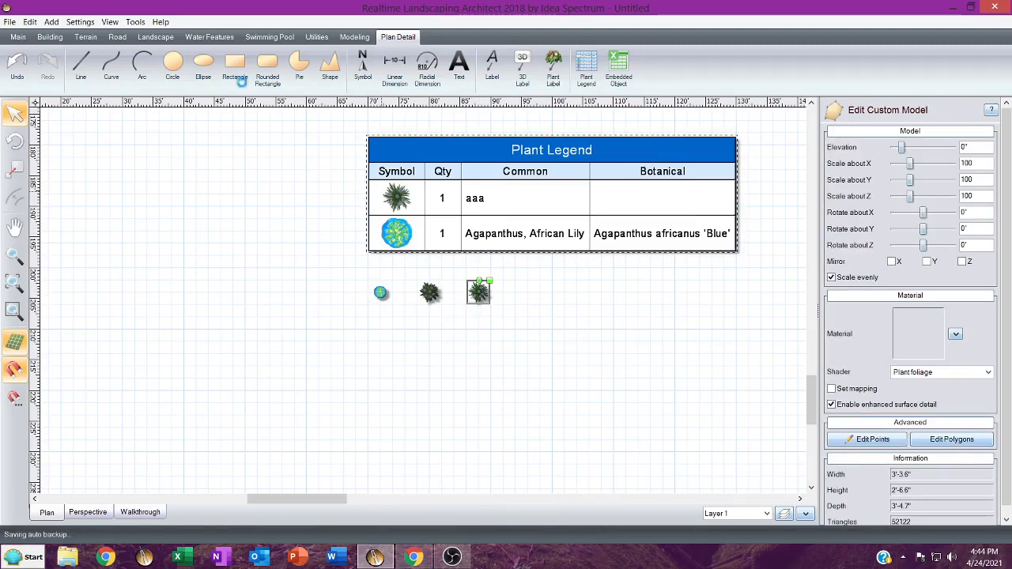
click(135, 21)
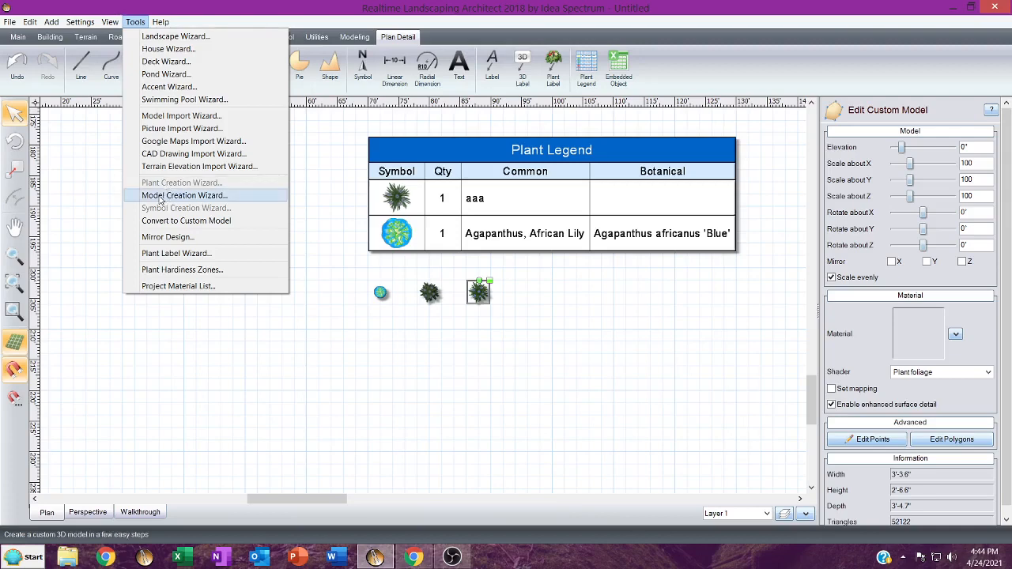
click(161, 197)
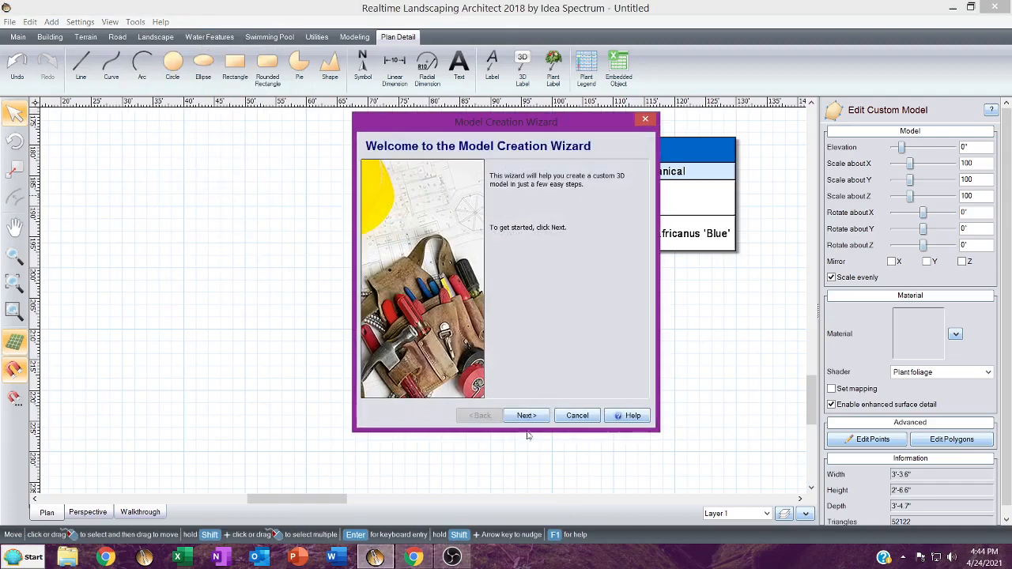
click(526, 415)
click(513, 221)
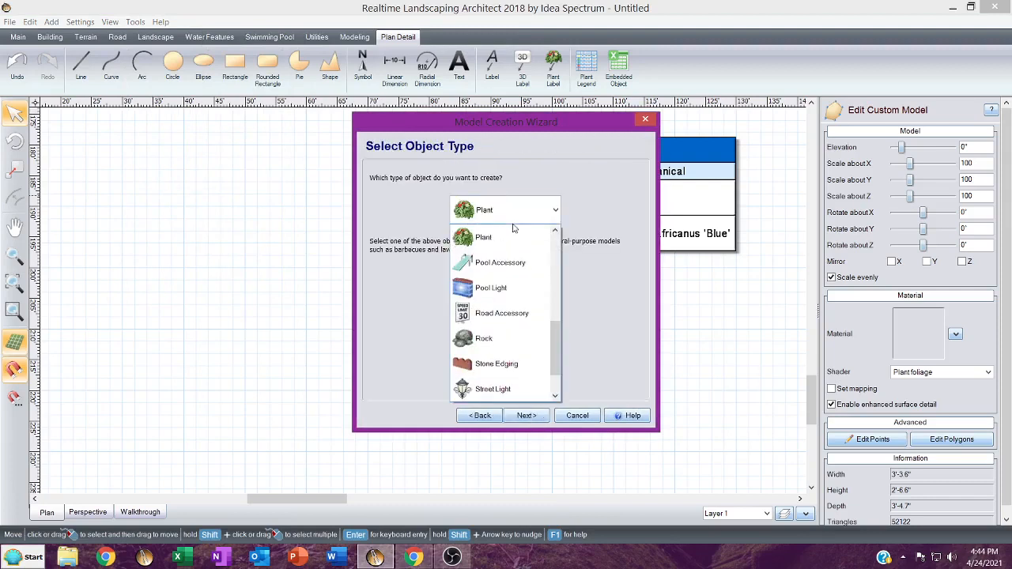
scroll(510, 269, up, 5)
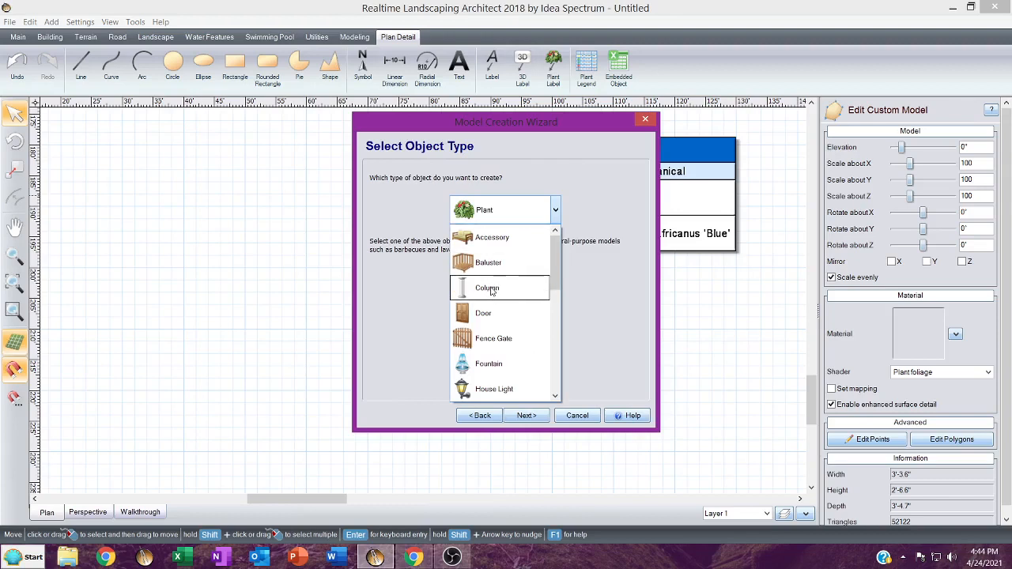
scroll(491, 292, down, 1)
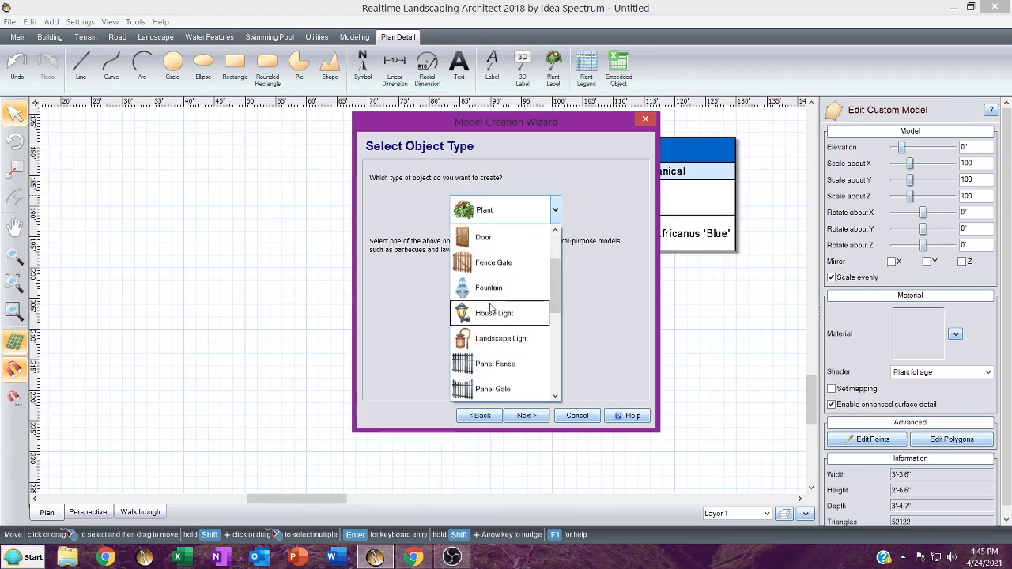
scroll(490, 320, down, 1)
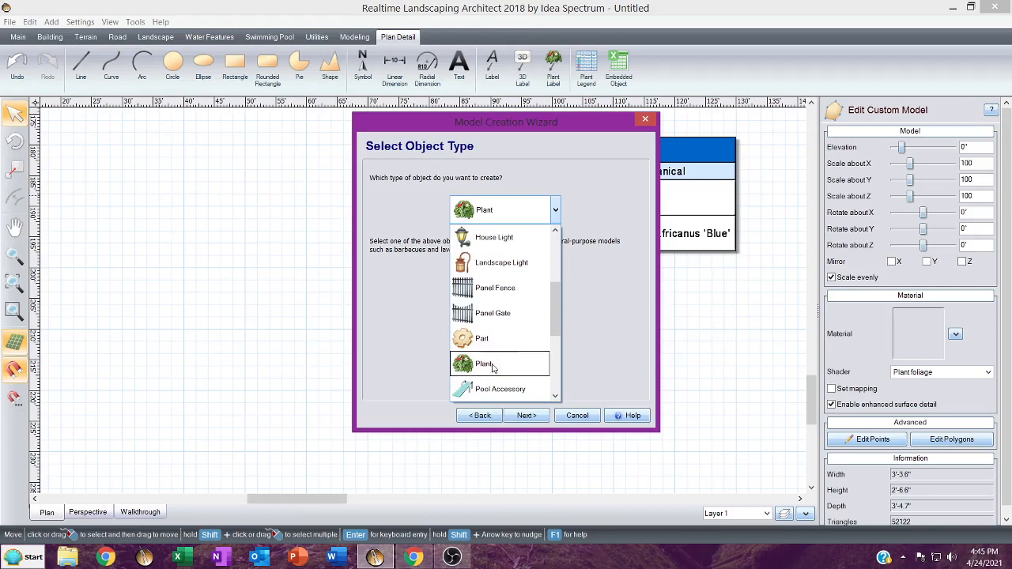
click(492, 367)
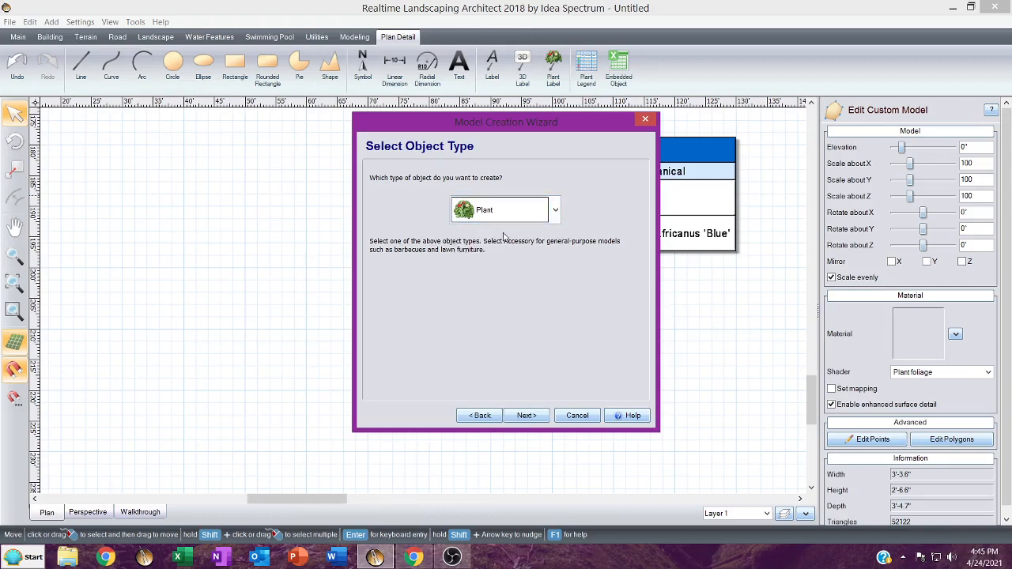
click(526, 415)
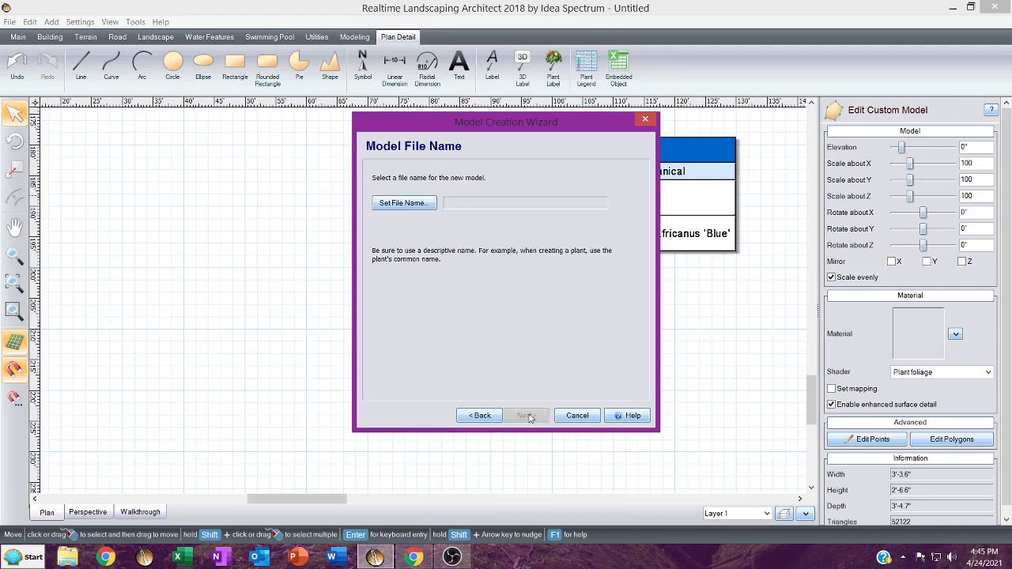
Name the new plant model file zzz, replacing the existing file of that name.
click(430, 206)
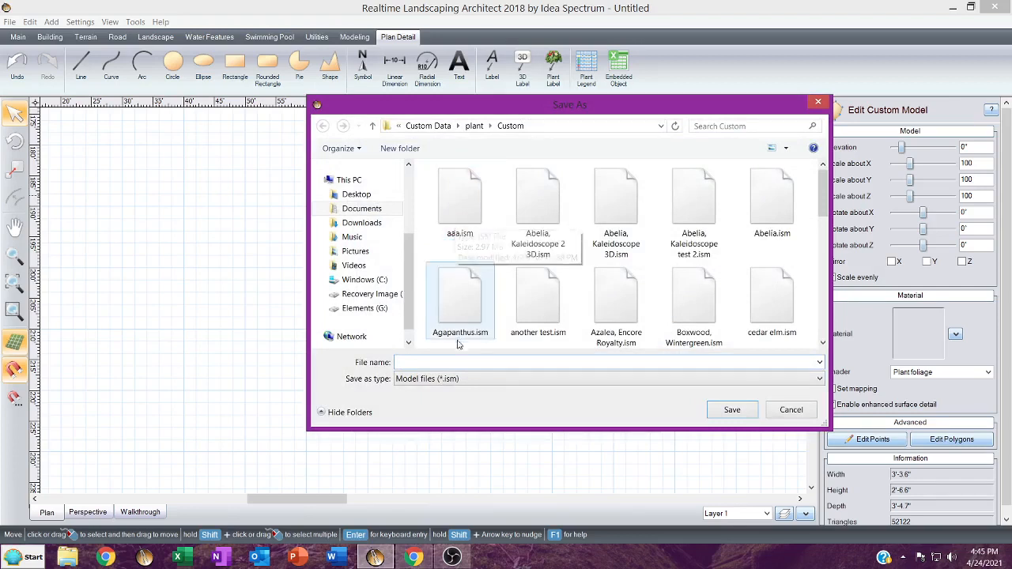
text(zzz)
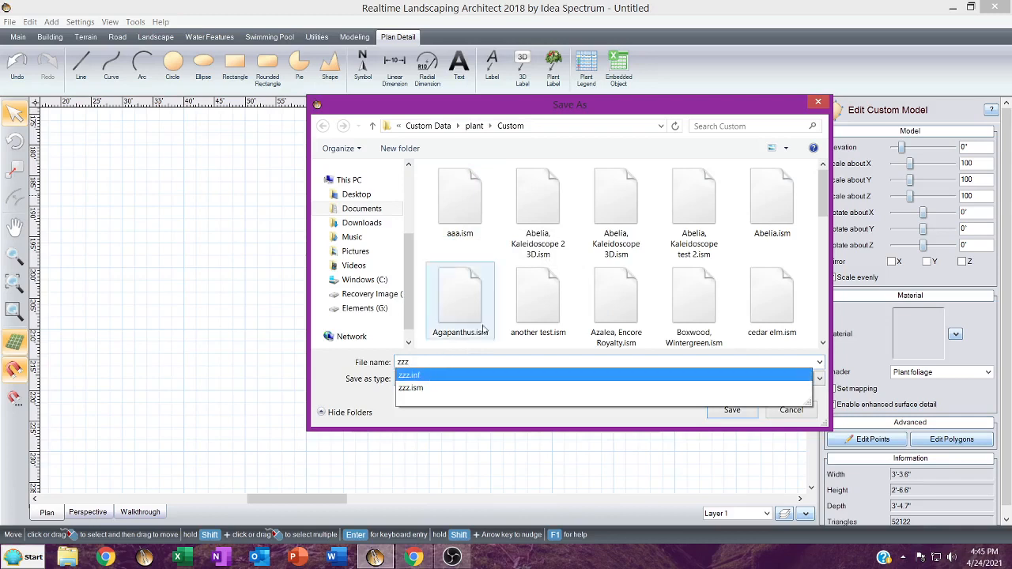
click(745, 415)
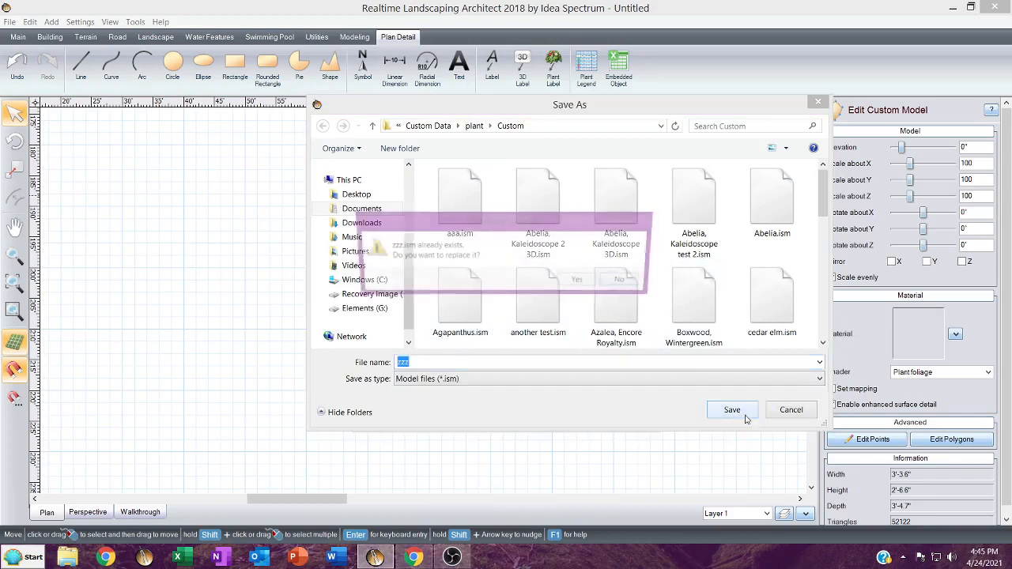
click(582, 281)
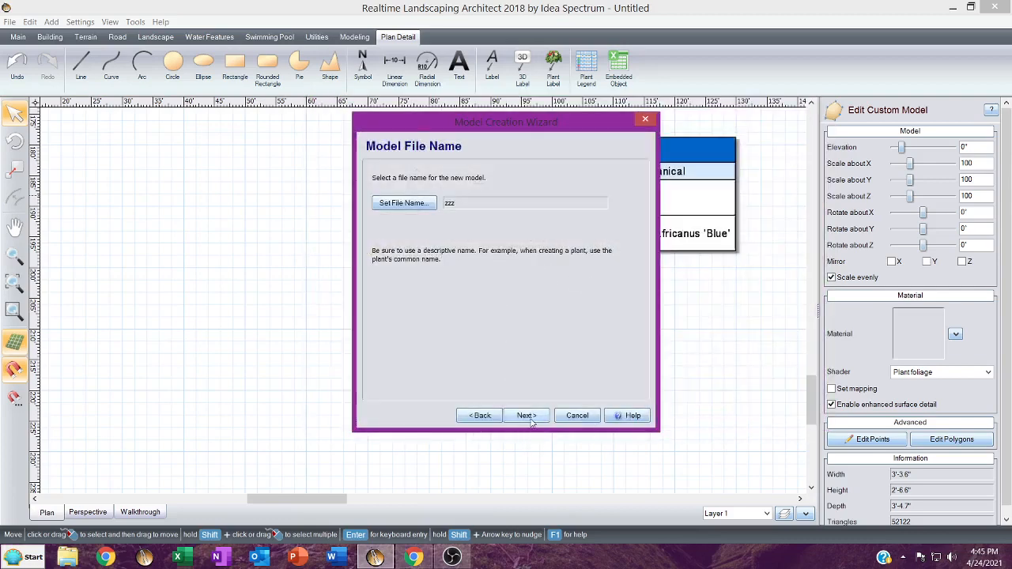
click(530, 419)
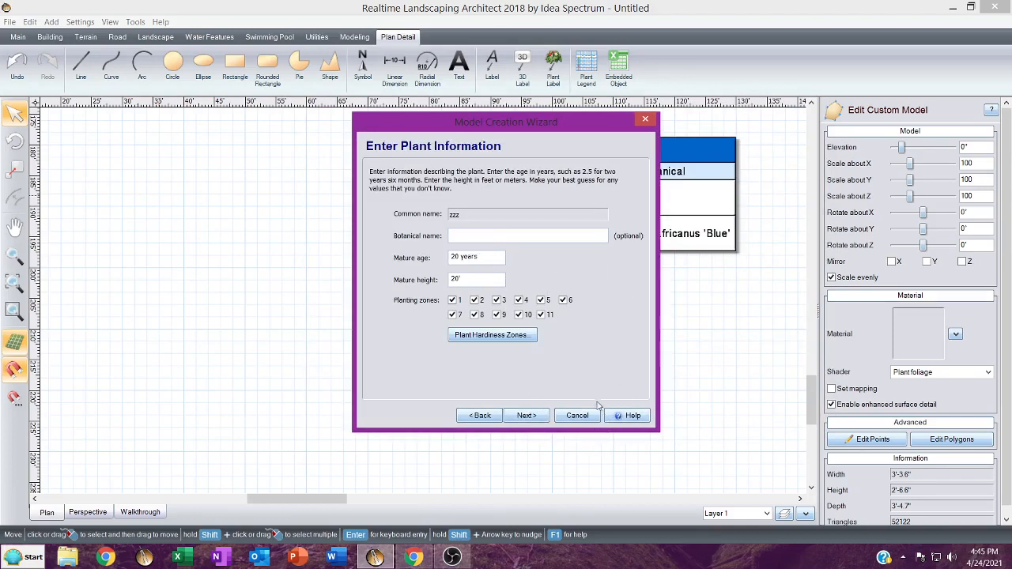
Create the zzz plant with the default plant information and place it about 8 ft to the right of the custom model.
click(527, 416)
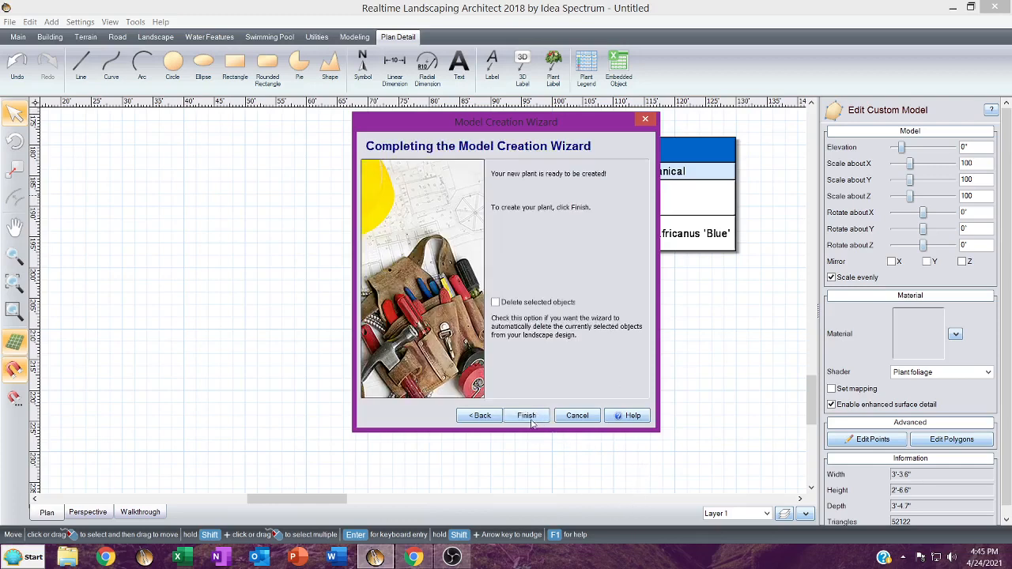
click(529, 417)
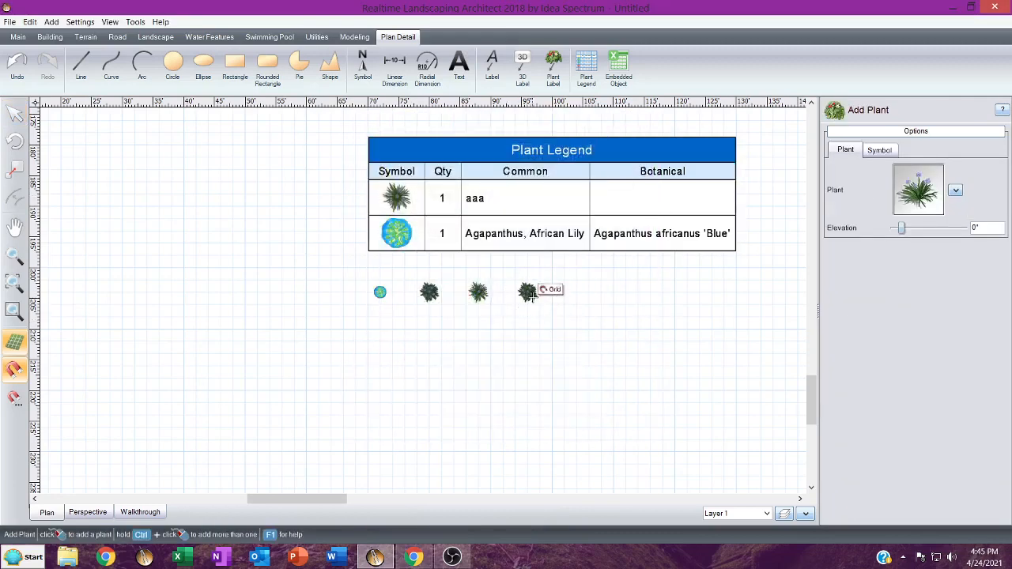
click(528, 293)
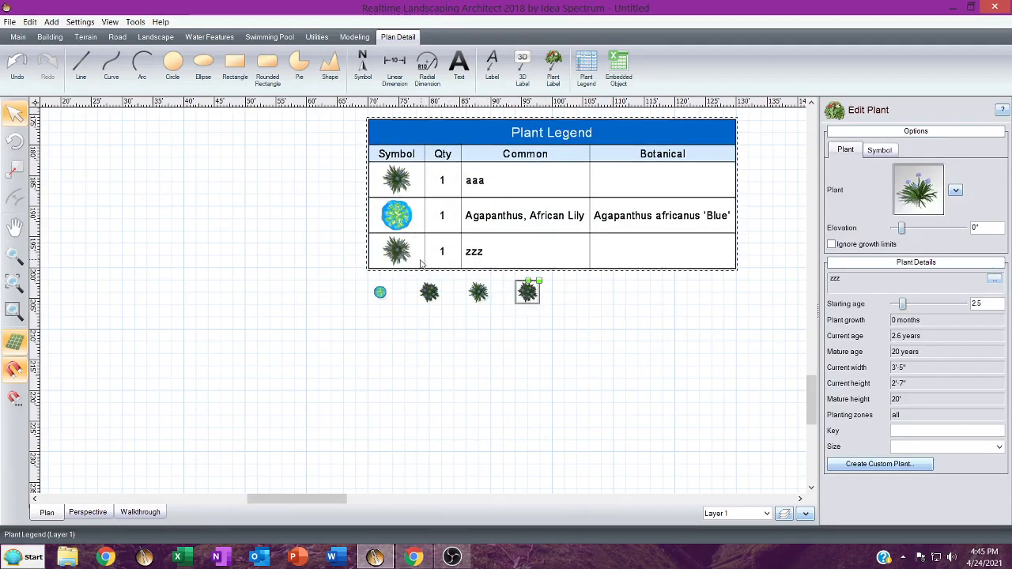
Delete all four agapanthus objects in the row beneath the plant legend, keeping the legend.
click(477, 299)
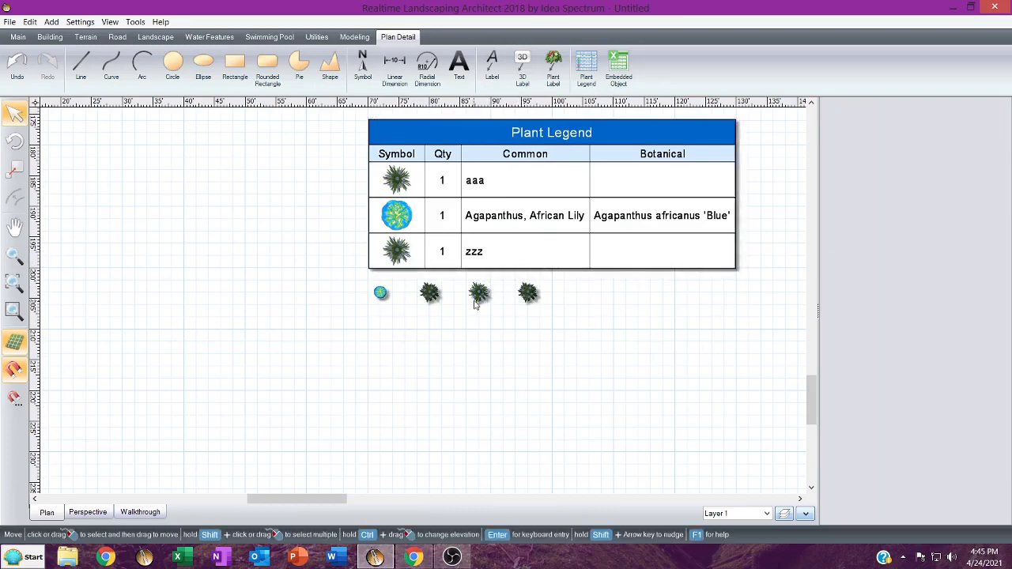
click(479, 294)
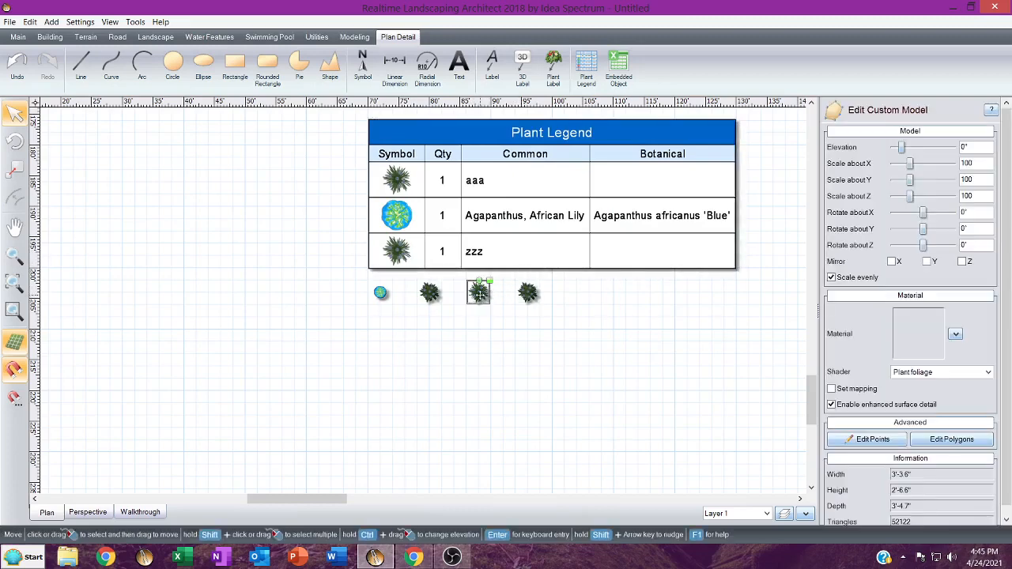
mouse_move(479, 294)
mouse_down()
mouse_move(501, 363)
mouse_move(477, 327)
mouse_move(479, 292)
mouse_up()
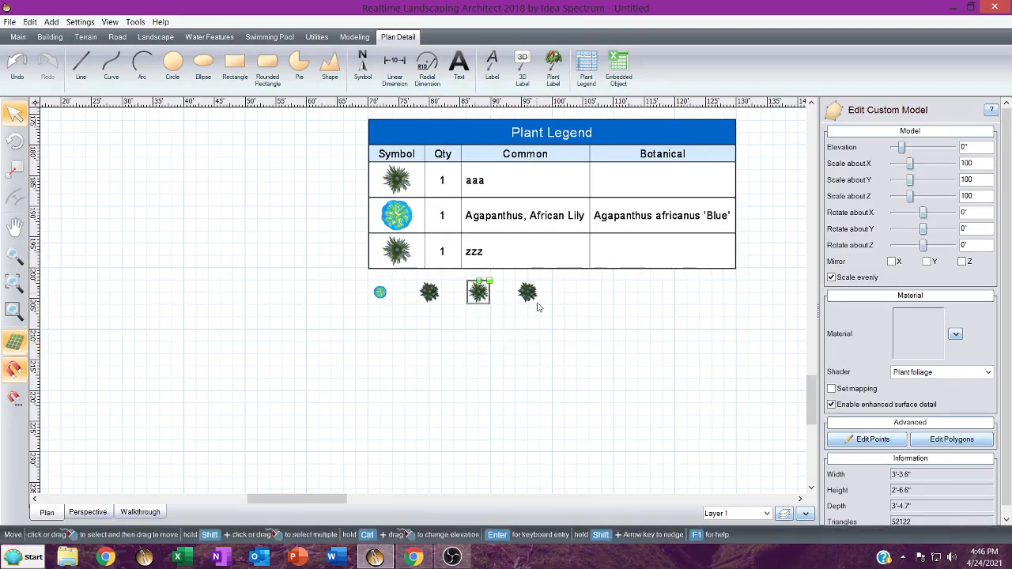
drag(362, 279, 570, 320)
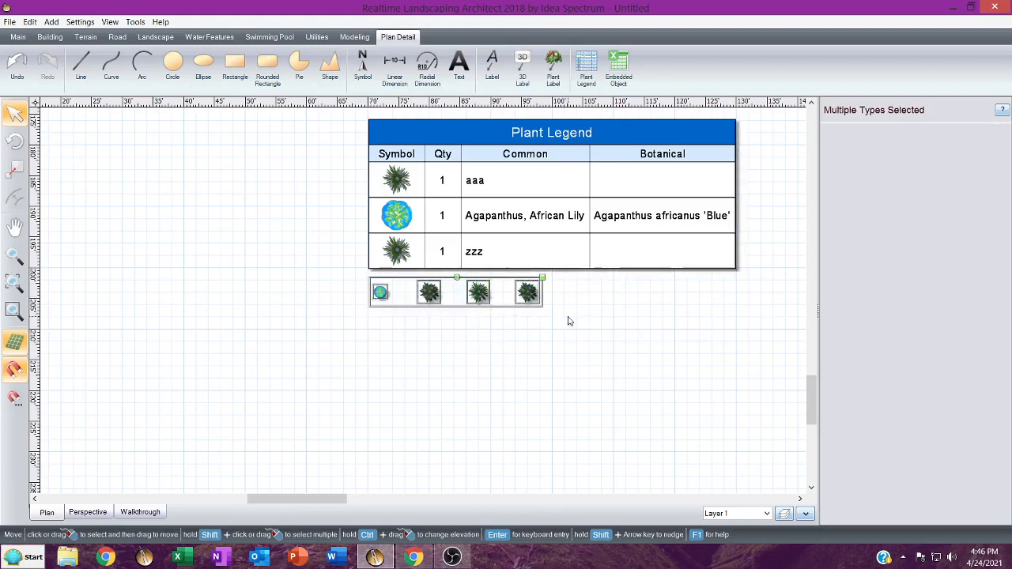
key(Delete)
click(563, 168)
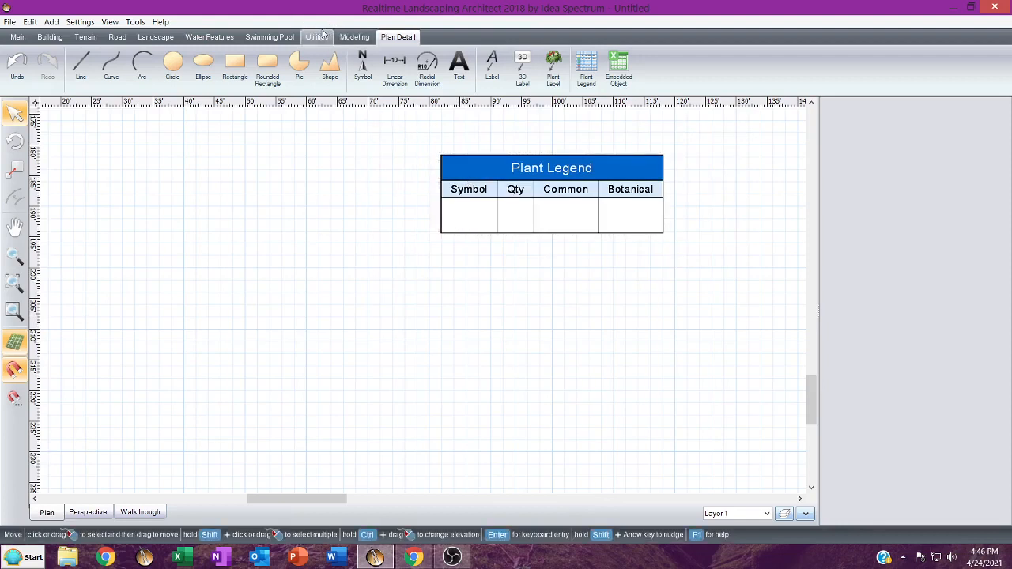
Place the custom plant model aaa on the plan just below the left end of the plant legend.
click(173, 41)
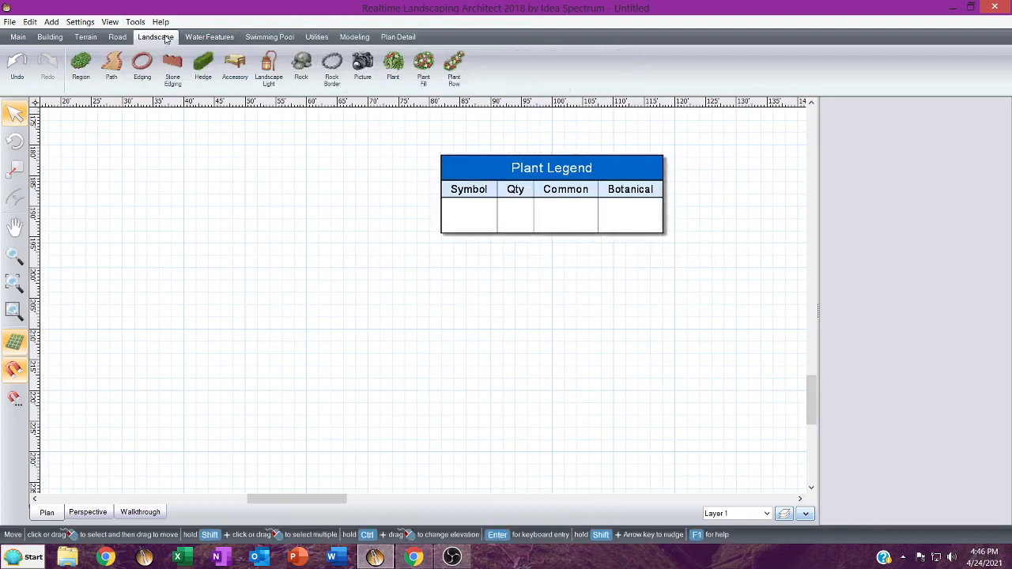
click(393, 67)
click(920, 190)
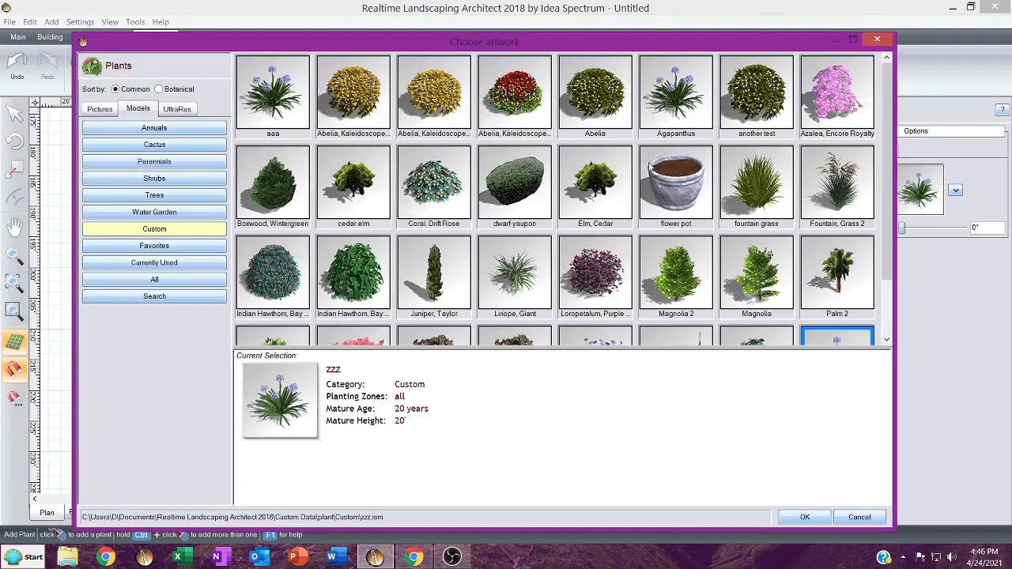
double_click(291, 111)
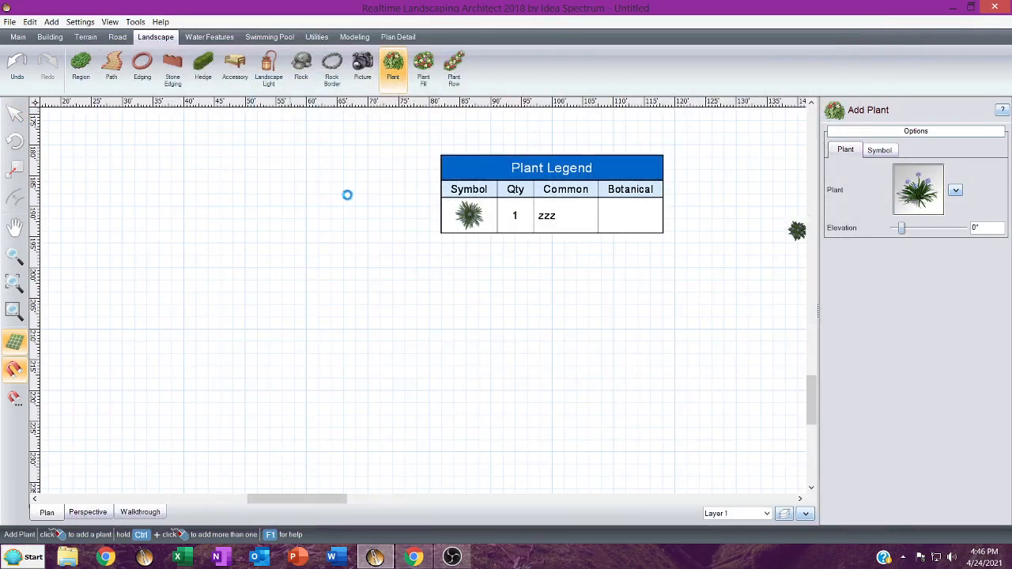
click(453, 266)
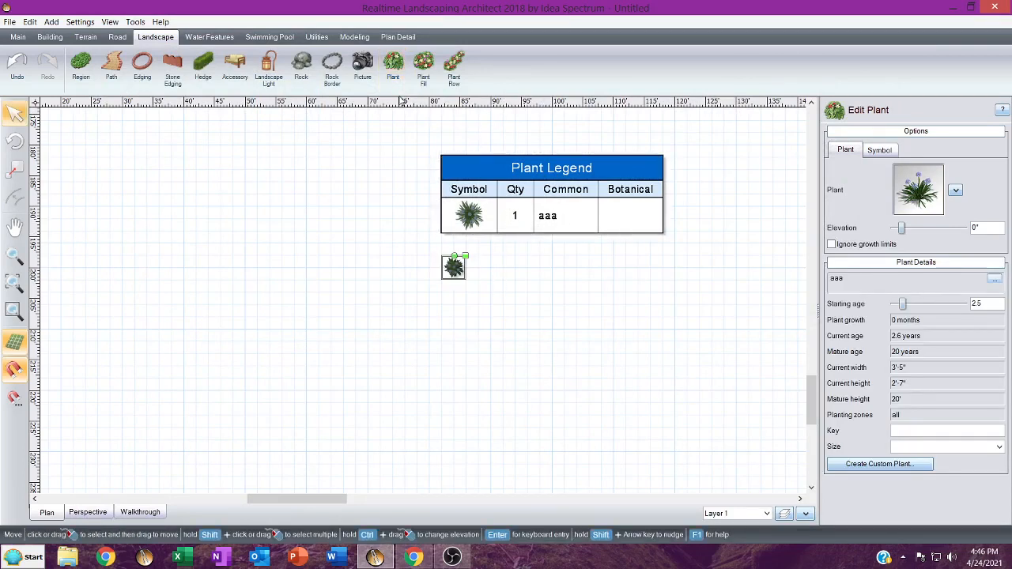
Place the custom plant model zzz about 8 ft to the right of the aaa plant.
click(393, 70)
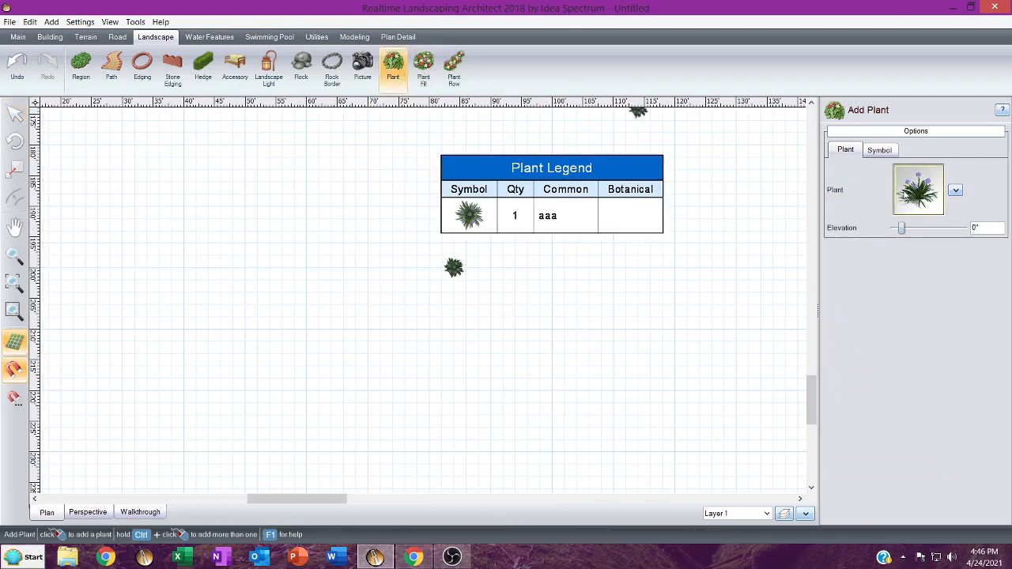
click(918, 190)
scroll(786, 215, down, 3)
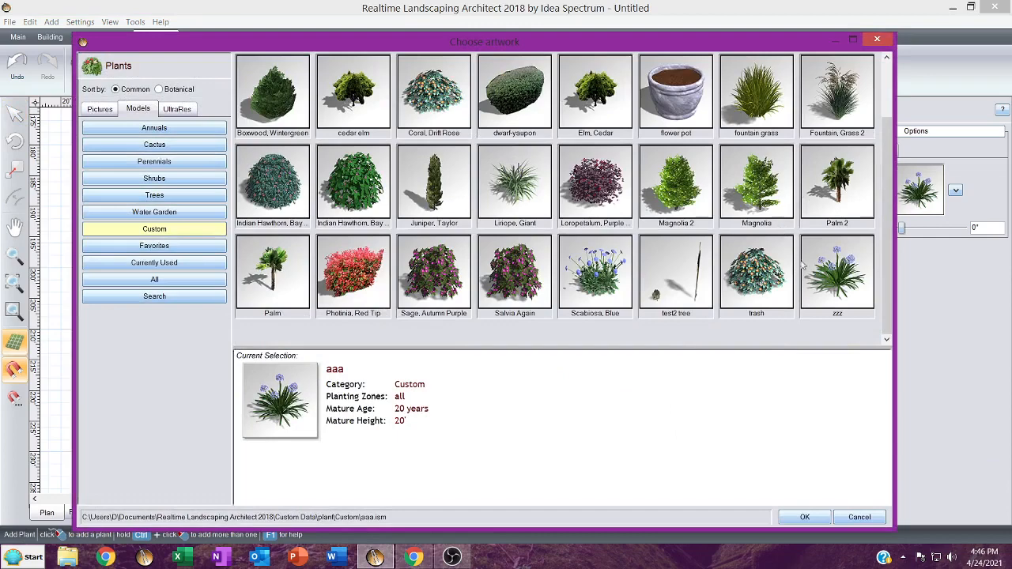
double_click(837, 273)
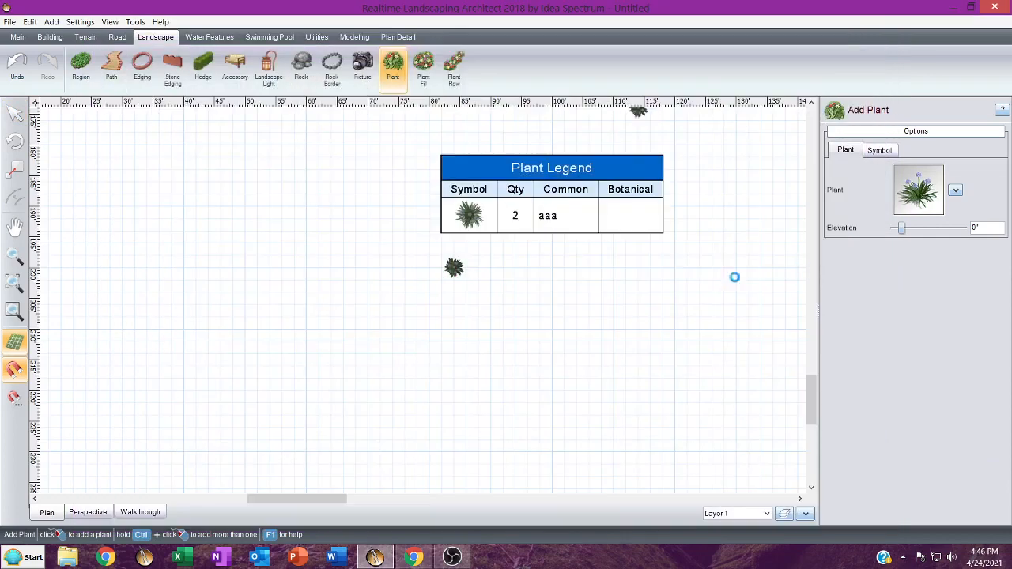
click(503, 268)
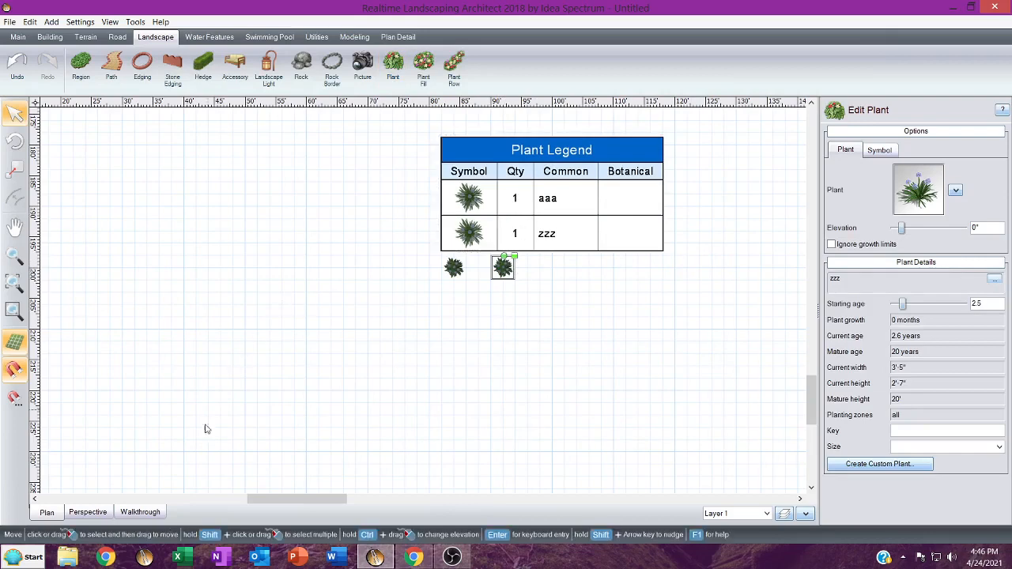
Start a full-screen walkthrough with standard camera control and move forward toward the two agapanthus plants.
click(138, 512)
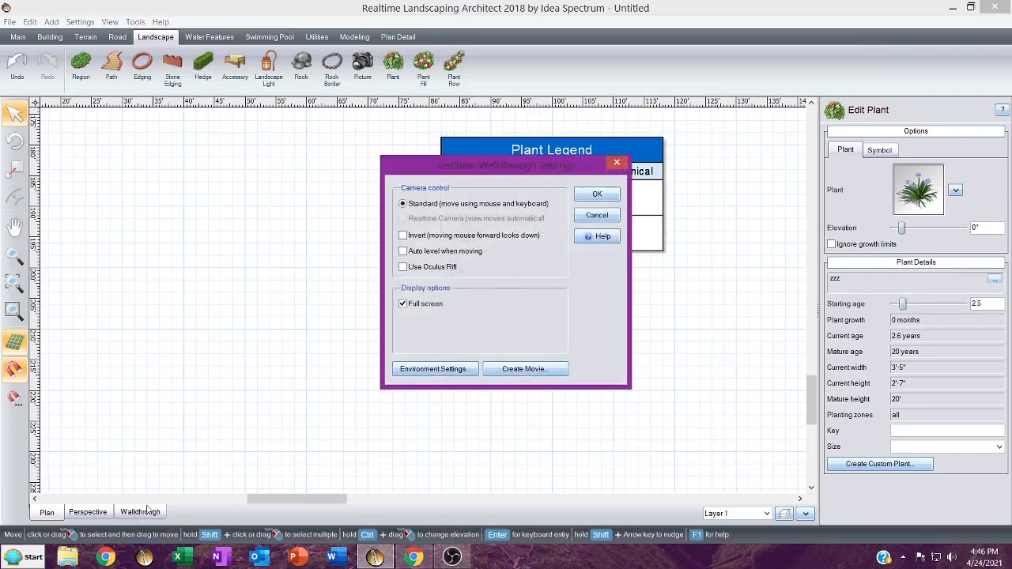
click(593, 196)
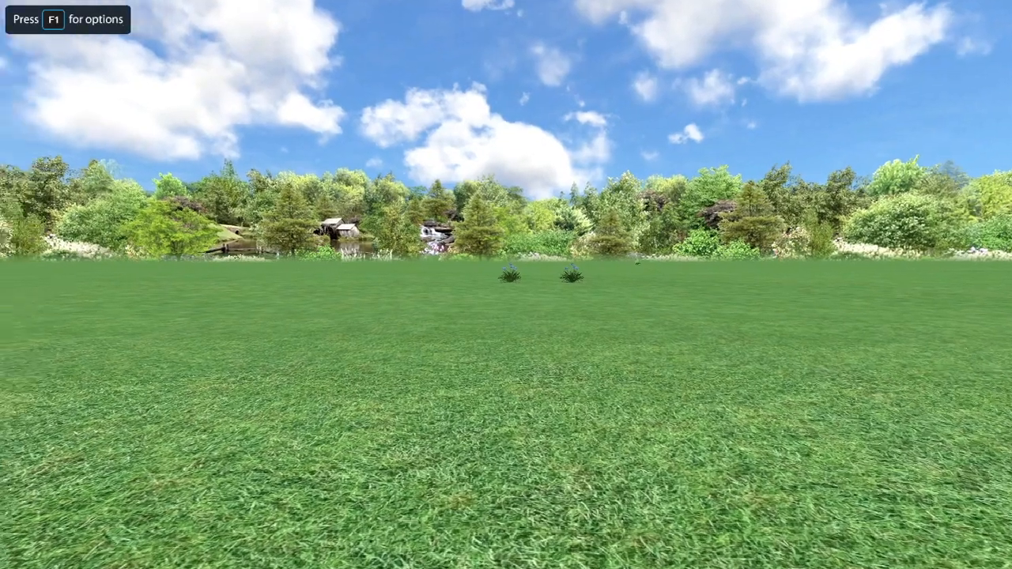
key(w)
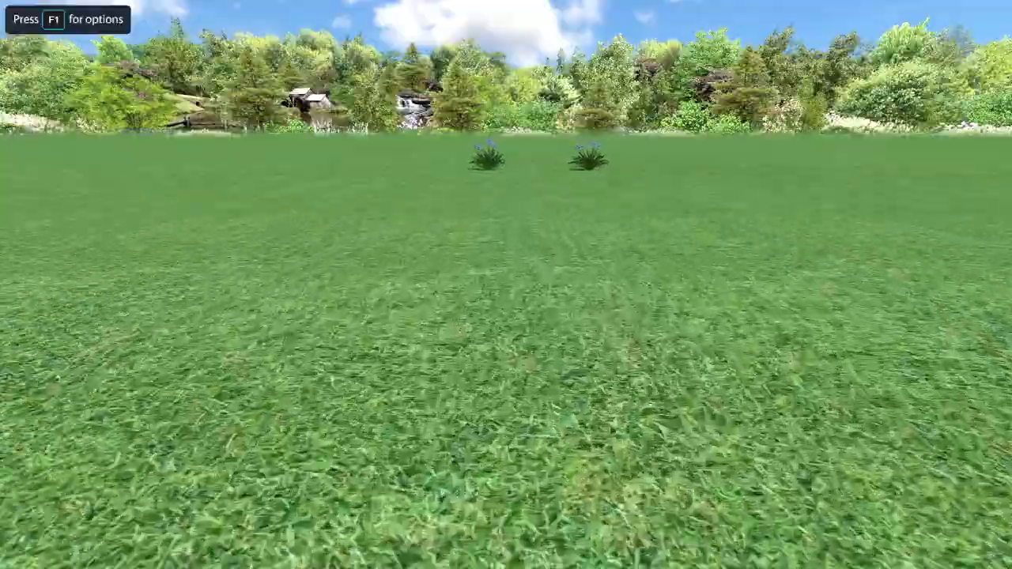